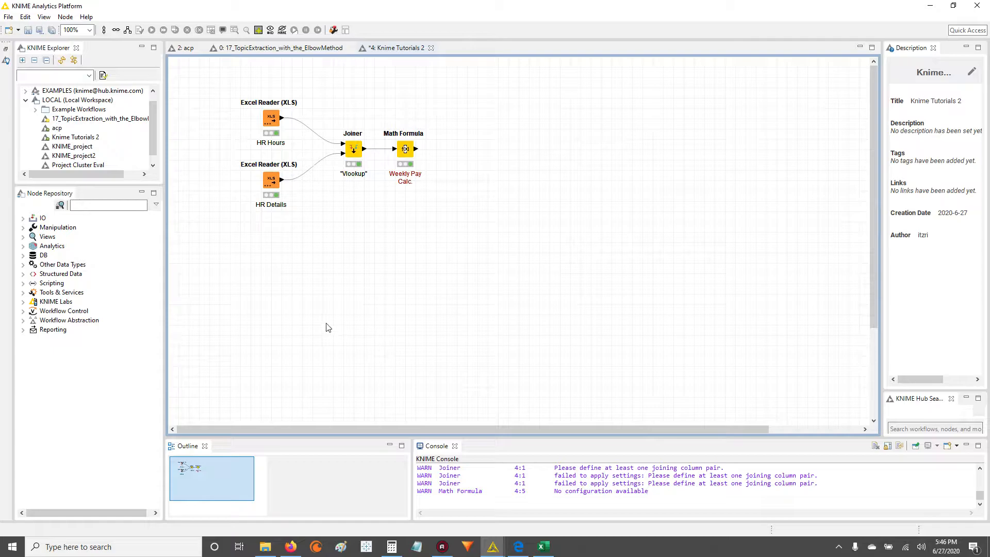
{"action": "left_click_drag", "start_coordinate": [237, 83], "coordinate": [311, 236]}
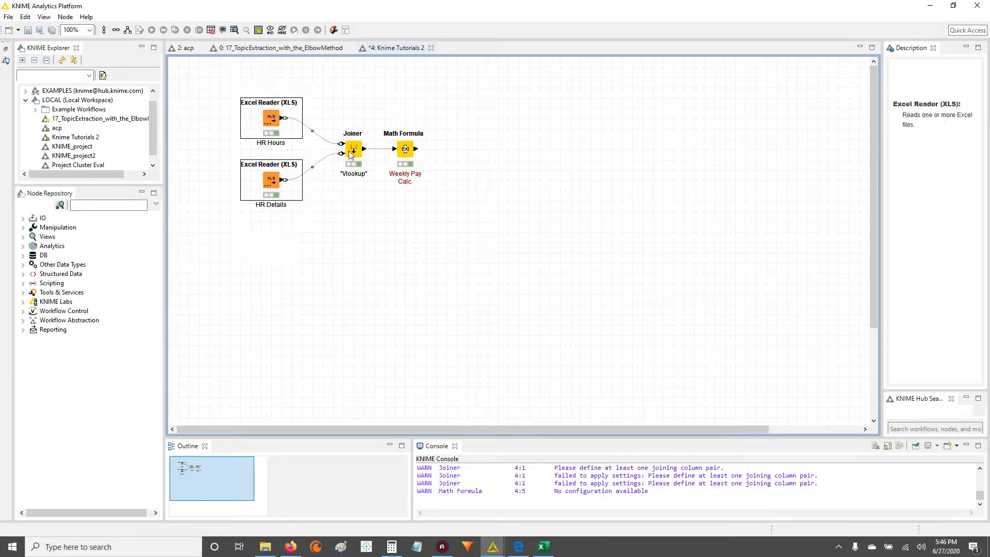
{"action": "left_click_drag", "start_coordinate": [355, 98], "coordinate": [360, 253]}
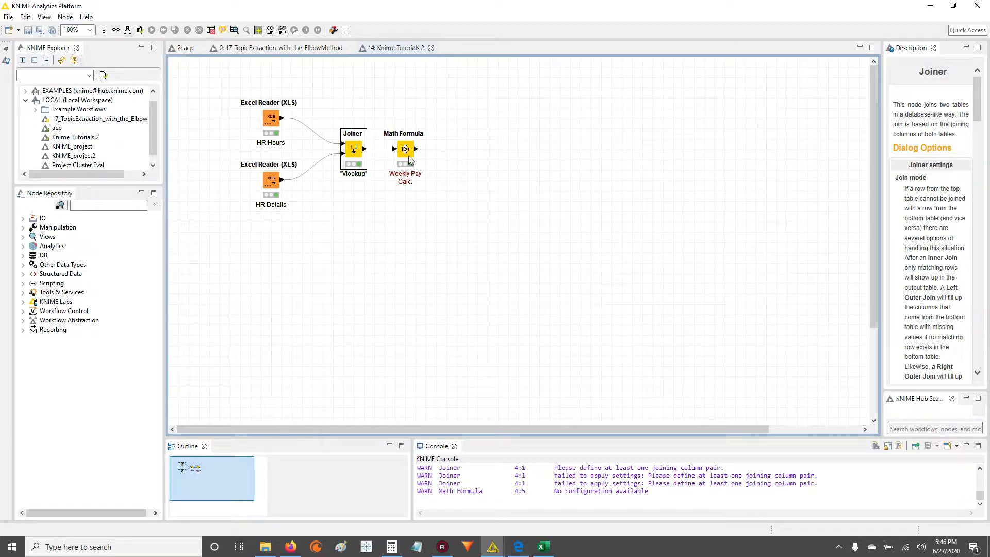
{"action": "left_click_drag", "start_coordinate": [400, 92], "coordinate": [411, 254]}
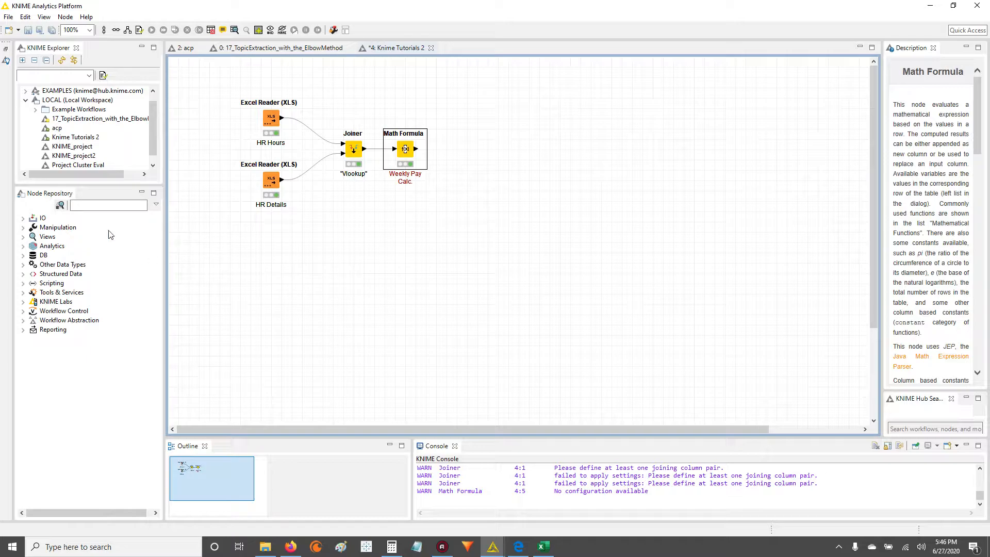
Search the node repository for "group" and place a GroupBy node beside the Math Formula node in the workflow
{"action": "left_click", "coordinate": [103, 205]}
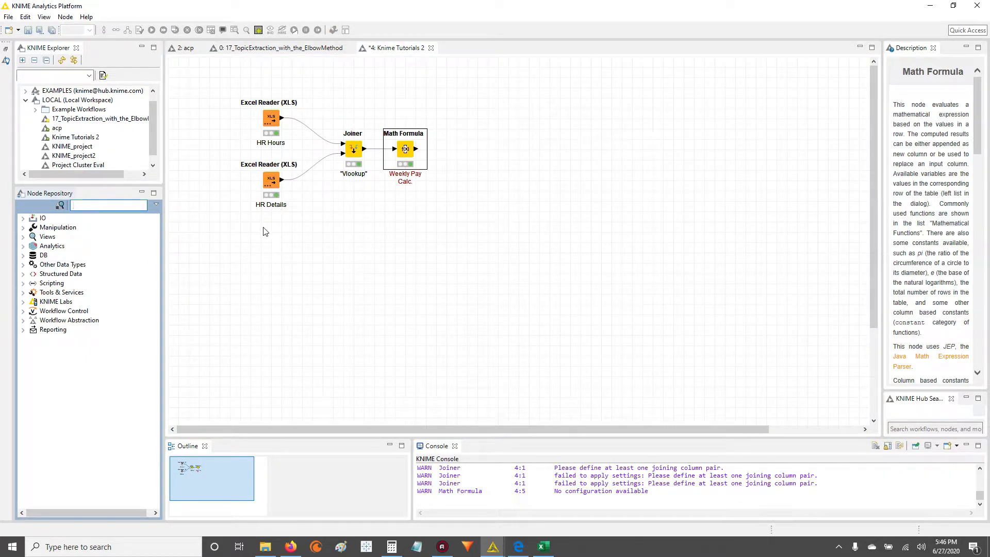
{"action": "type", "text": "group"}
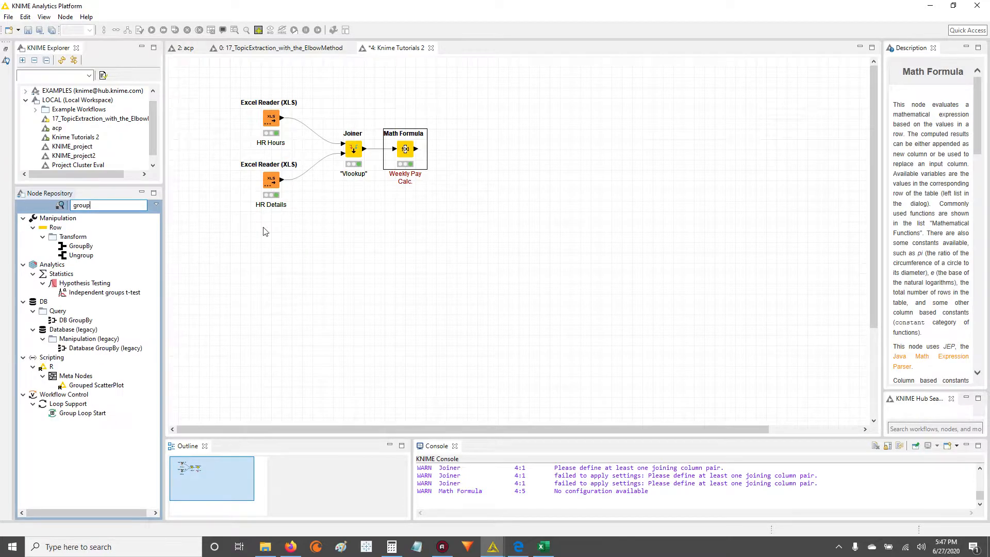
{"action": "type", "text": " by"}
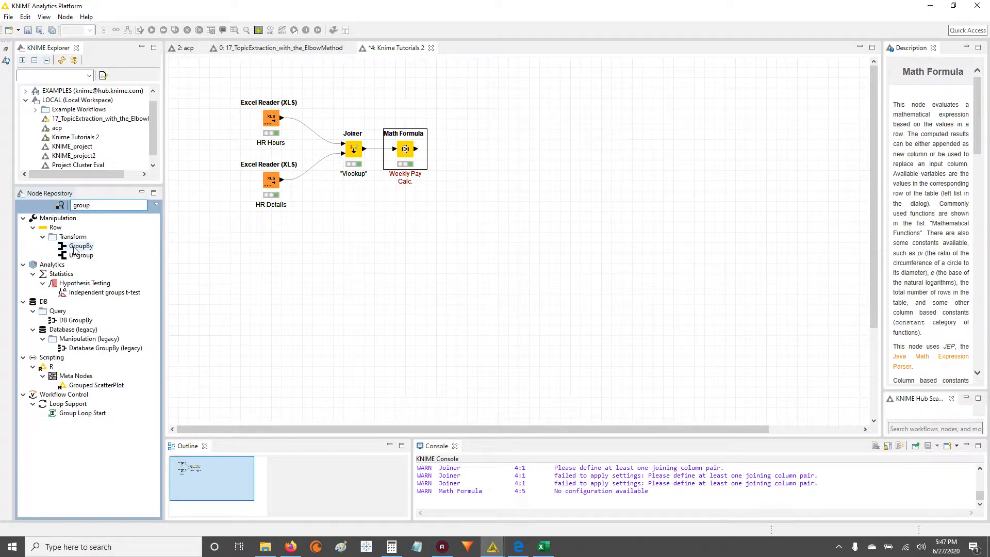
{"action": "left_click_drag", "start_coordinate": [75, 251], "coordinate": [457, 153]}
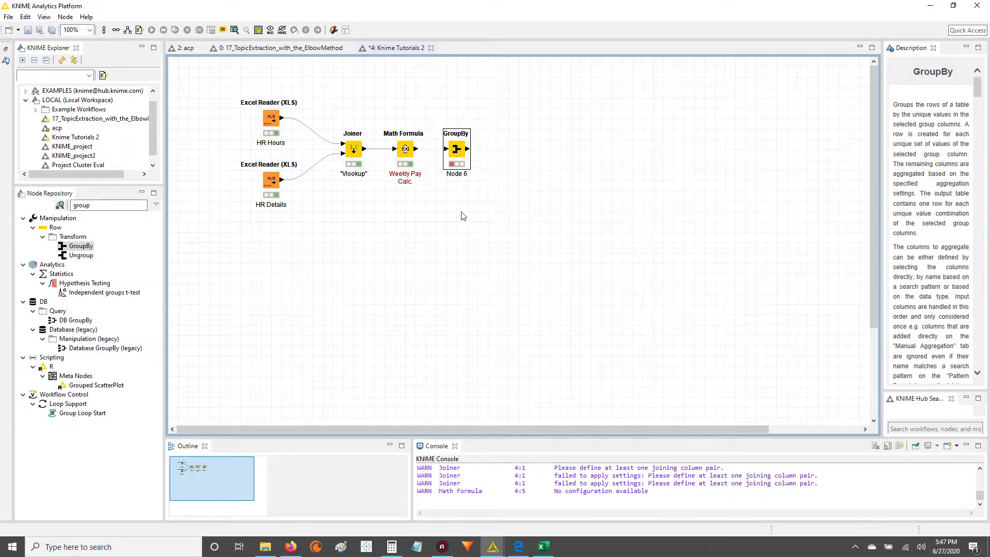
Examine the Weekly Pay, Salary_Hr and Hours Worked values in the Math Formula node's output table
{"action": "right_click", "coordinate": [409, 149]}
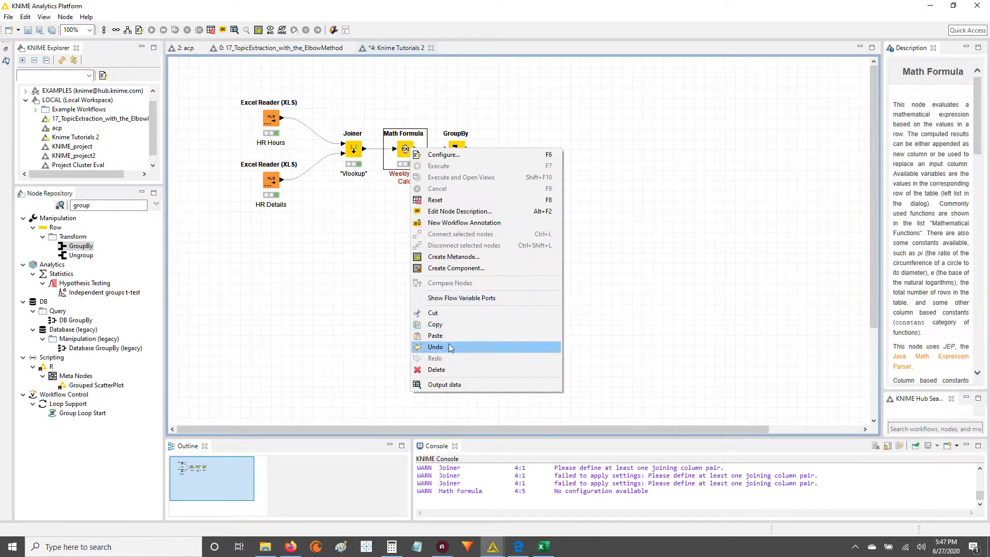
{"action": "left_click", "coordinate": [445, 384]}
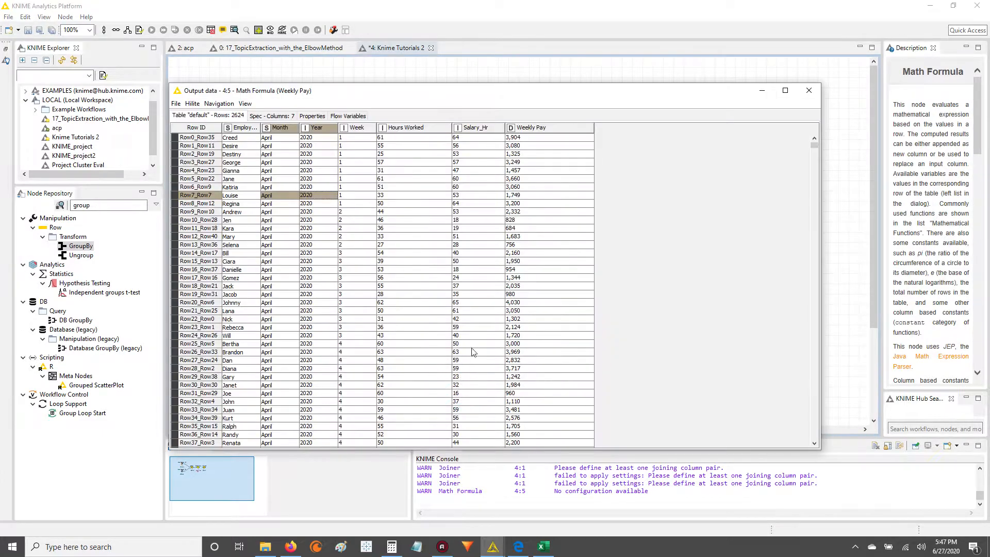
{"action": "left_click", "coordinate": [518, 195]}
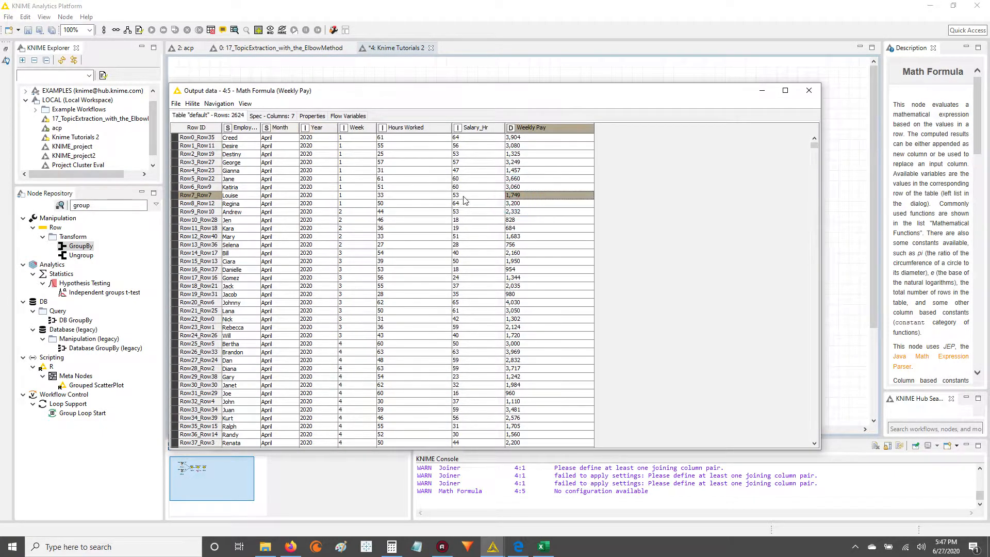
{"action": "left_click", "coordinate": [462, 196]}
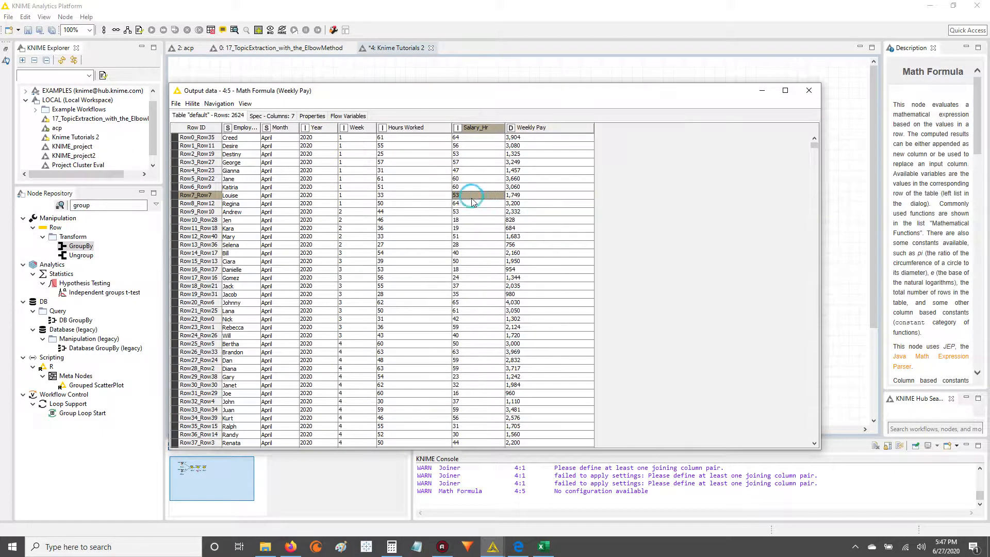
{"action": "left_click", "coordinate": [395, 195], "text": "shift"}
{"action": "left_click", "coordinate": [807, 90]}
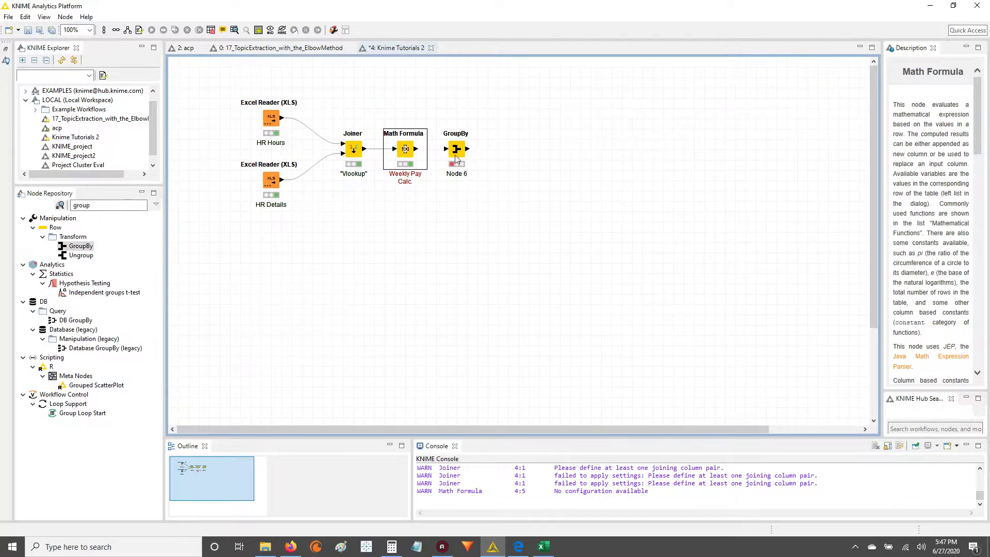
Check how the weekly pay records are laid out by week and month in the Math Formula output data
{"action": "right_click", "coordinate": [395, 150]}
{"action": "left_click", "coordinate": [451, 388]}
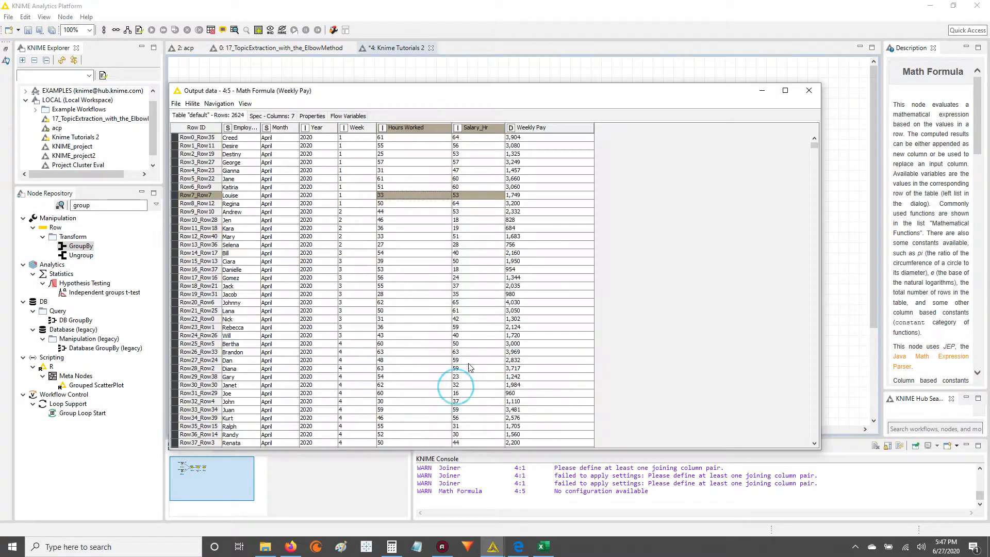
{"action": "left_click_drag", "start_coordinate": [531, 178], "coordinate": [230, 185]}
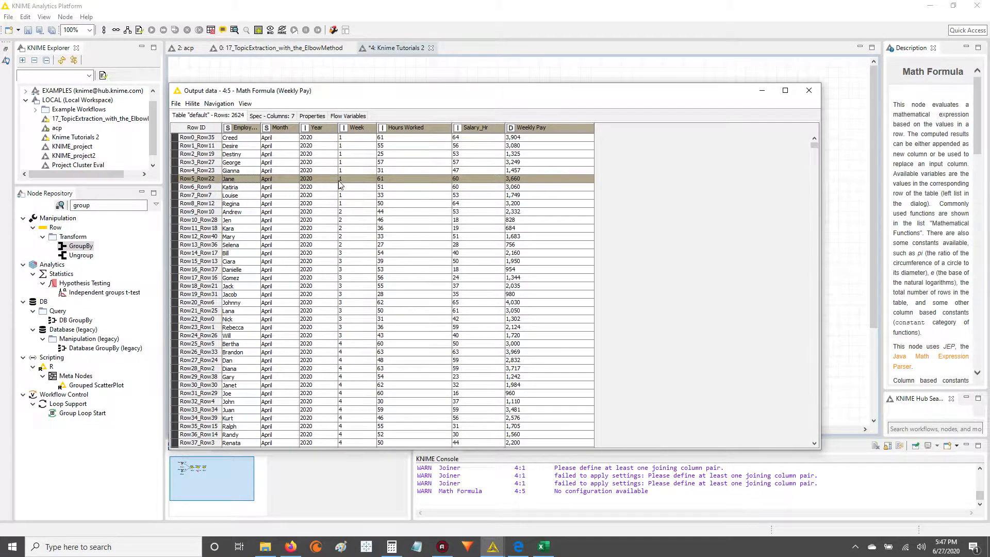
{"action": "left_click_drag", "start_coordinate": [349, 211], "coordinate": [348, 303]}
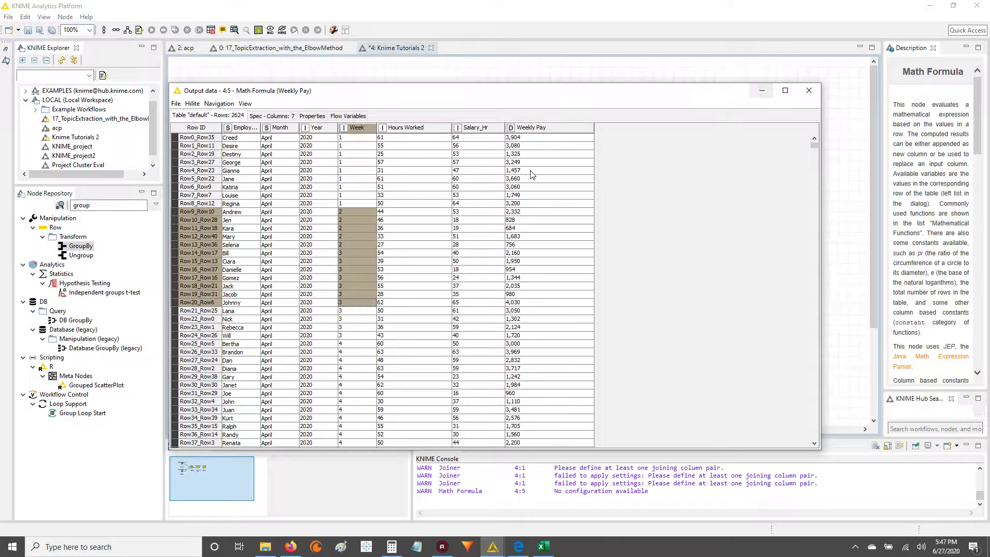
{"action": "left_click_drag", "start_coordinate": [268, 212], "coordinate": [287, 299]}
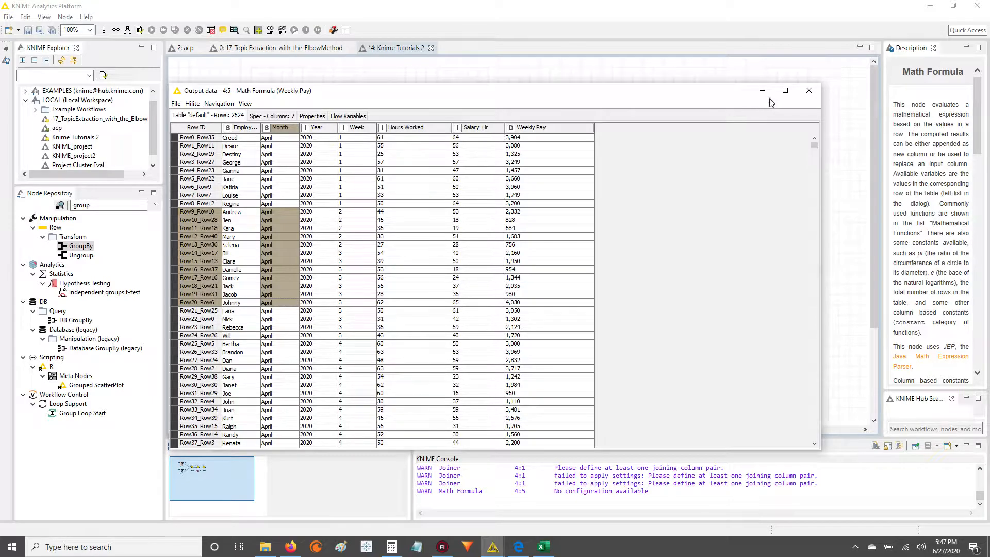
{"action": "left_click", "coordinate": [807, 91]}
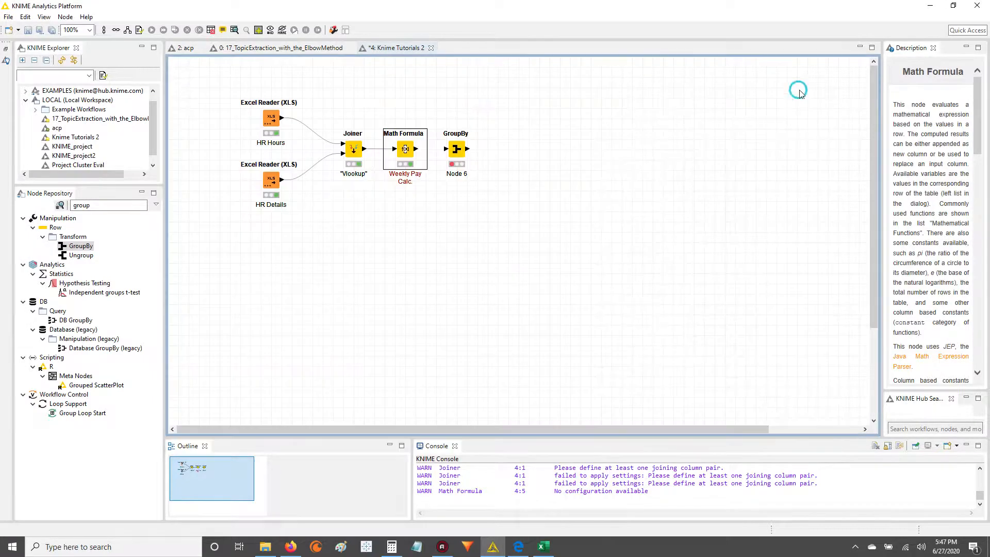
Connect the Math Formula output to the GroupBy node's input and open the GroupBy configuration
{"action": "left_click", "coordinate": [416, 151]}
{"action": "left_click_drag", "start_coordinate": [416, 151], "coordinate": [445, 149]}
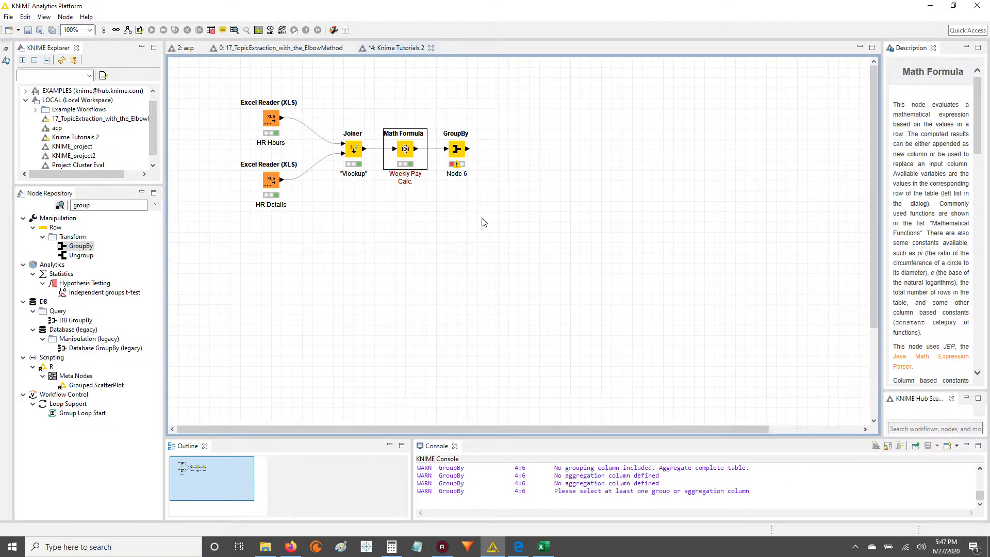
{"action": "double_click", "coordinate": [458, 150]}
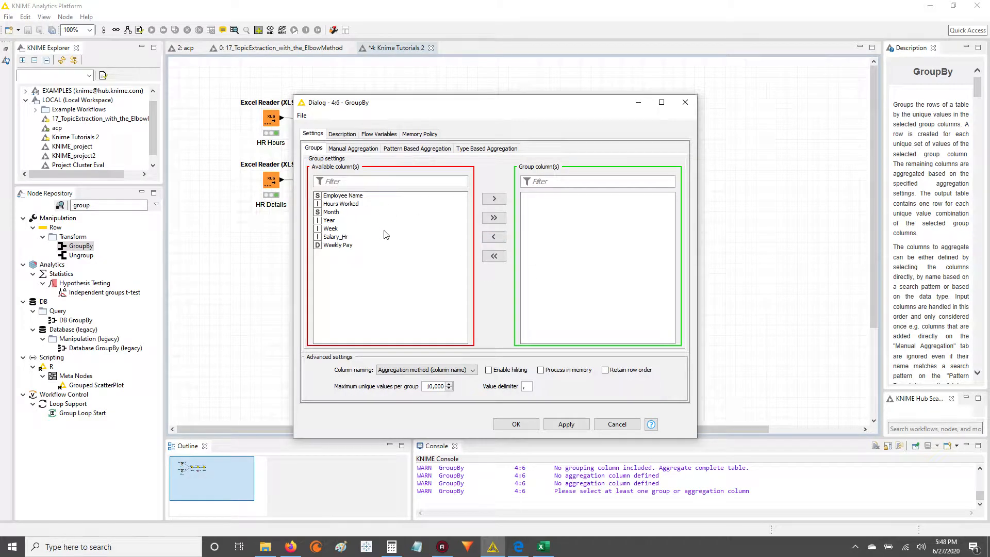
{"action": "left_click_drag", "start_coordinate": [493, 111], "coordinate": [696, 132]}
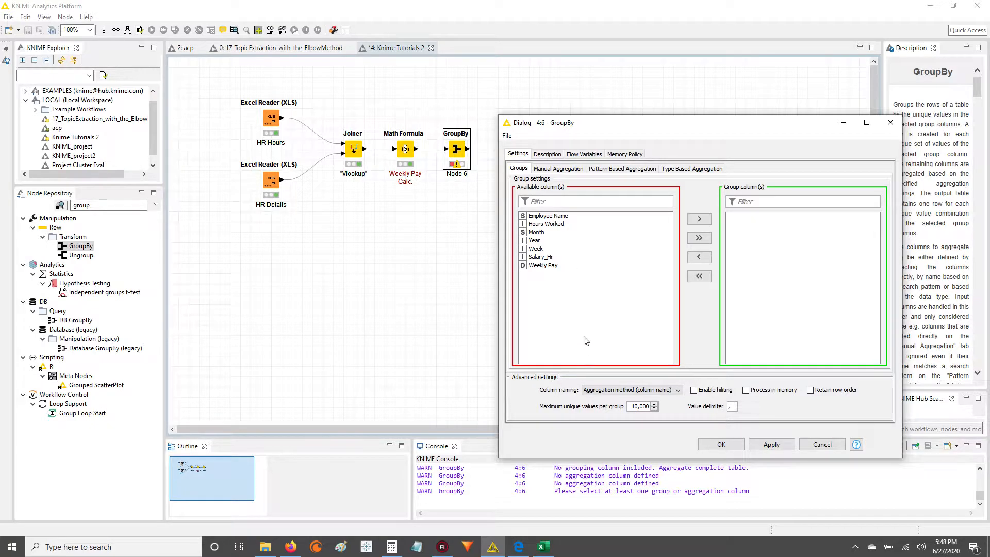
Set Employee Name, Month and Year as the group columns of the GroupBy node
{"action": "left_click", "coordinate": [558, 216]}
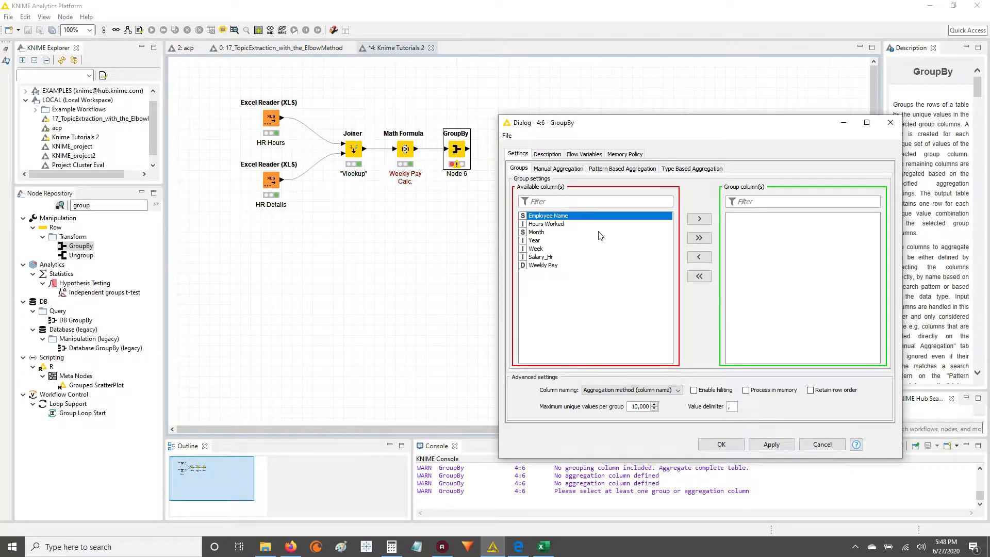
{"action": "left_click", "coordinate": [697, 220]}
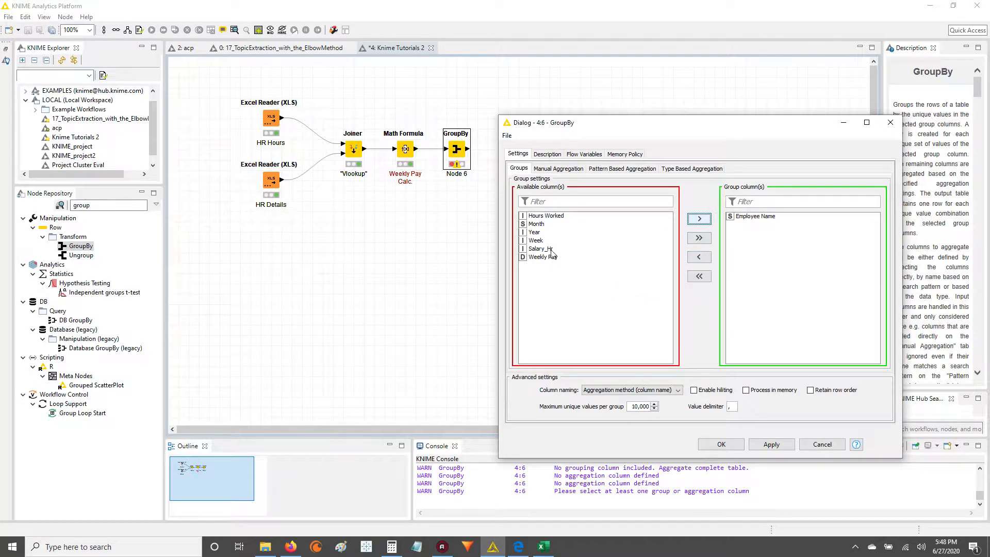
{"action": "left_click", "coordinate": [536, 224]}
{"action": "left_click", "coordinate": [699, 218]}
{"action": "left_click", "coordinate": [533, 225]}
{"action": "left_click", "coordinate": [699, 218]}
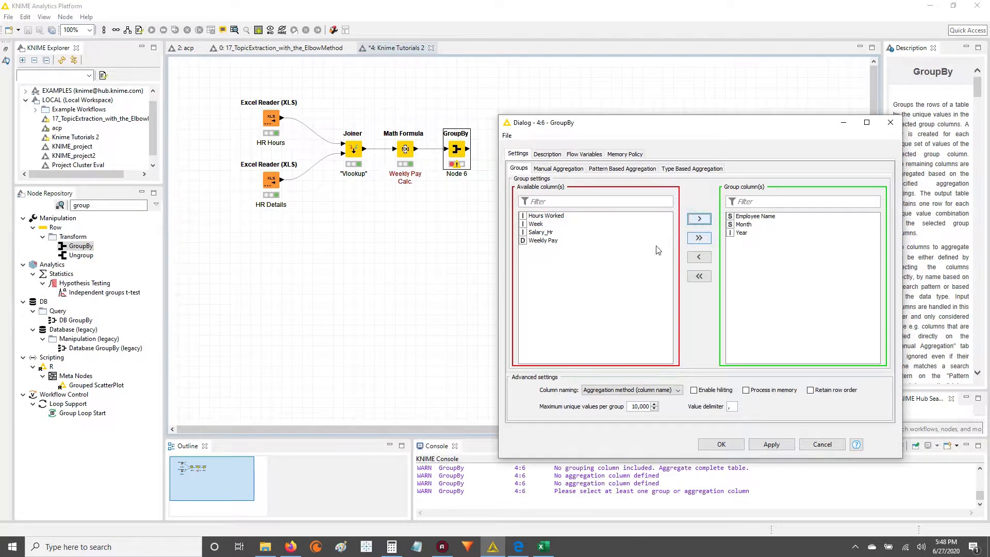
{"action": "left_click", "coordinate": [536, 226]}
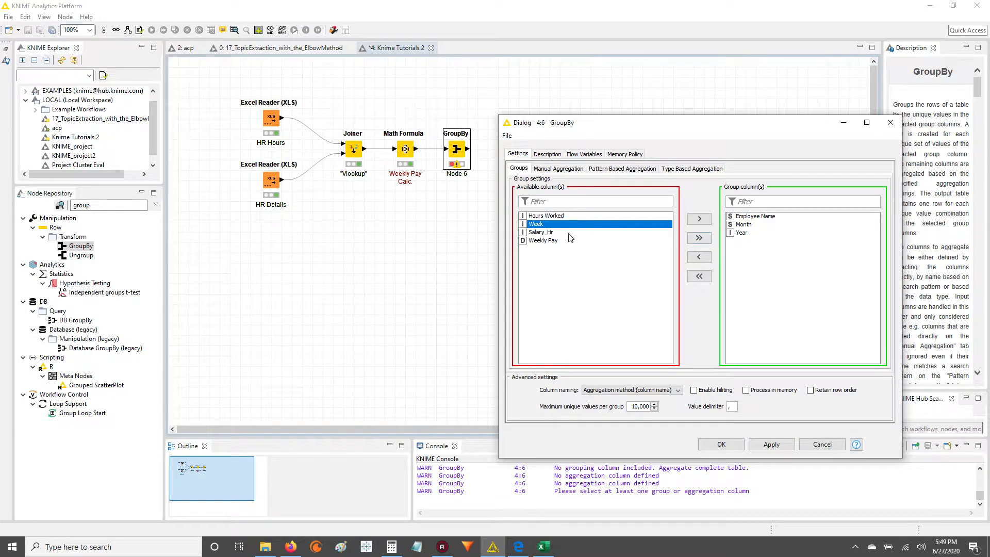
{"action": "left_click", "coordinate": [744, 226]}
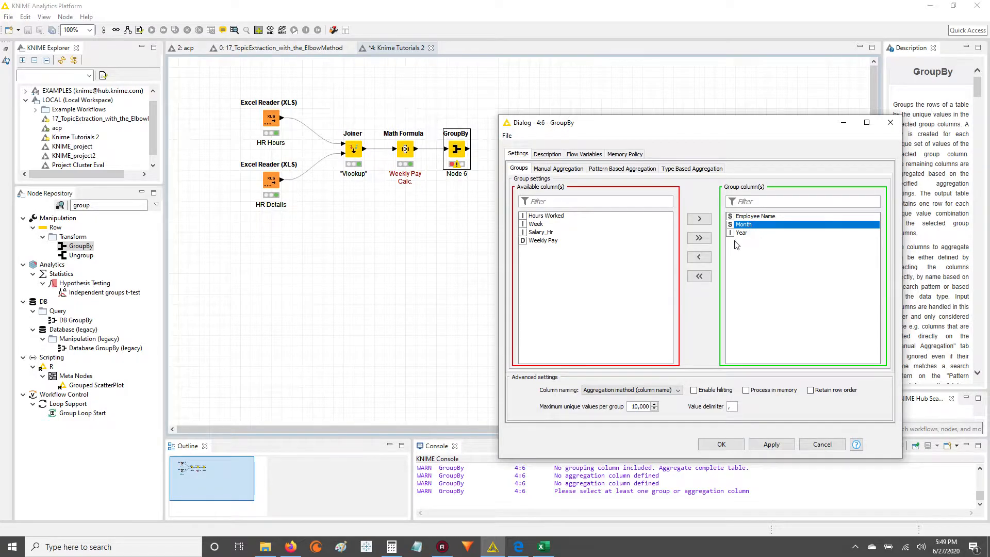
{"action": "left_click", "coordinate": [756, 217]}
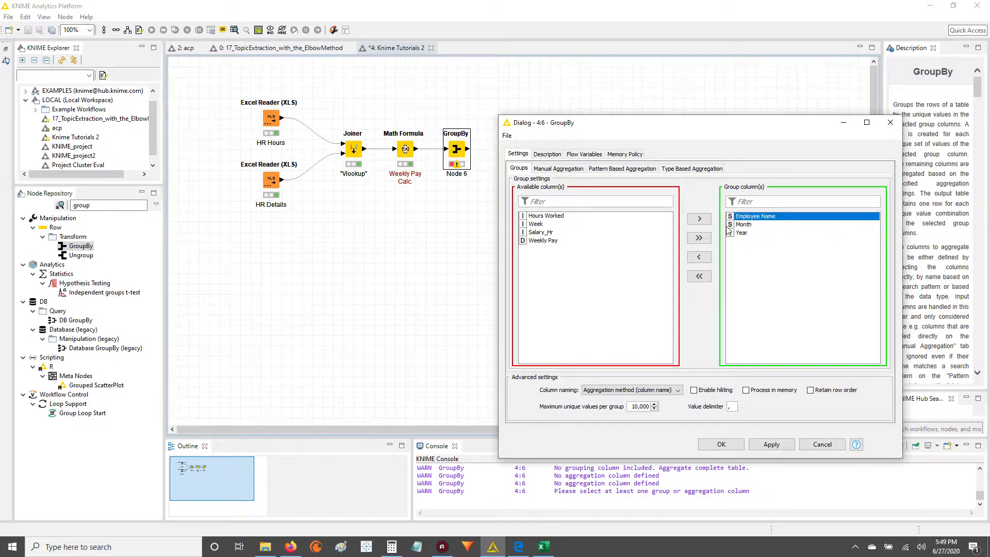
{"action": "left_click_drag", "start_coordinate": [762, 218], "coordinate": [764, 236]}
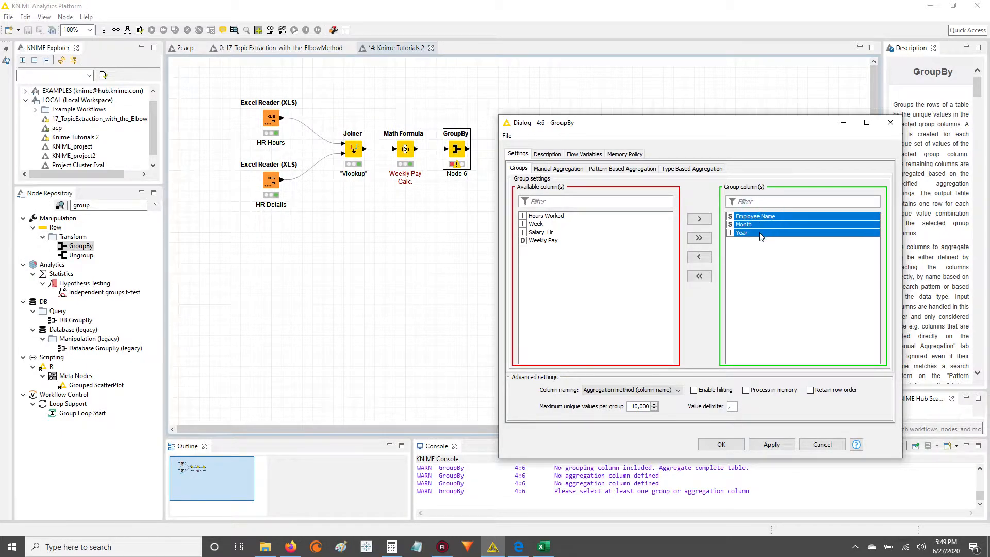
{"action": "left_click", "coordinate": [759, 217]}
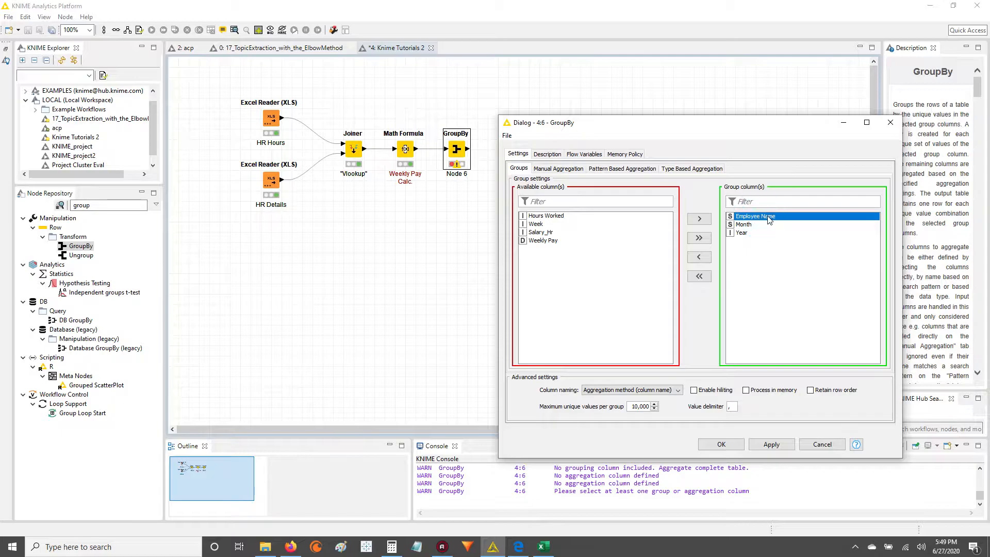
{"action": "left_click", "coordinate": [766, 216]}
{"action": "left_click_drag", "start_coordinate": [767, 221], "coordinate": [766, 232]}
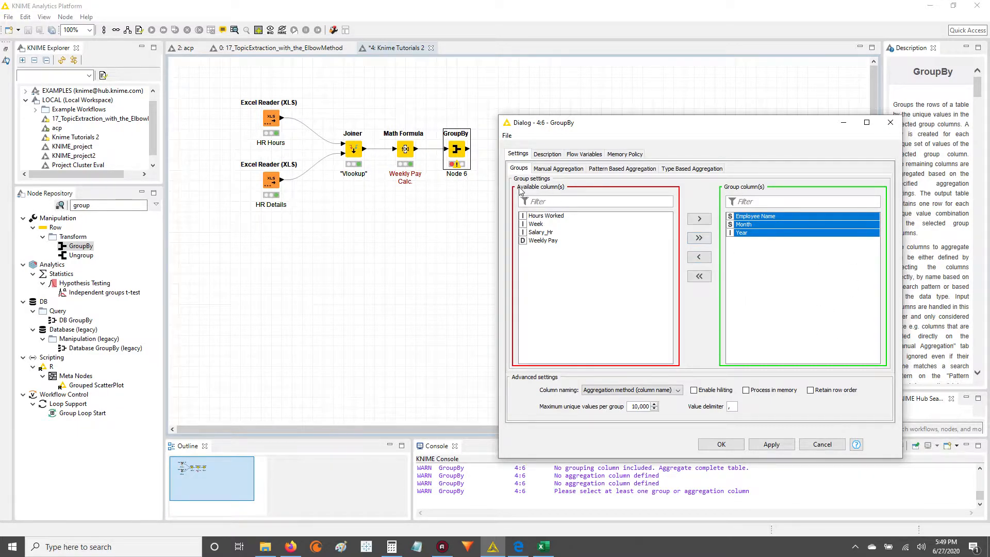
Add Weekly Pay as a manual aggregation column in the GroupBy node
{"action": "left_click", "coordinate": [567, 174]}
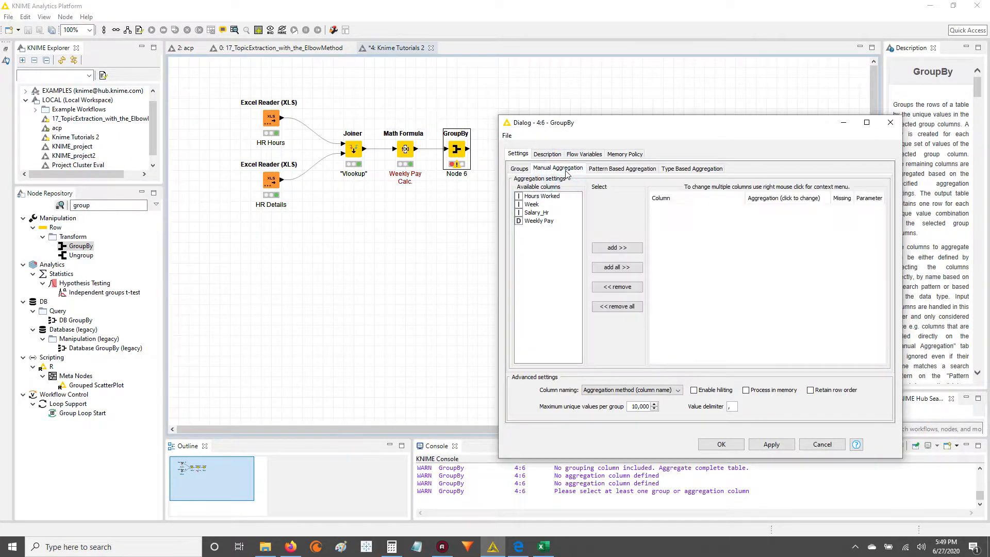
{"action": "left_click", "coordinate": [536, 221]}
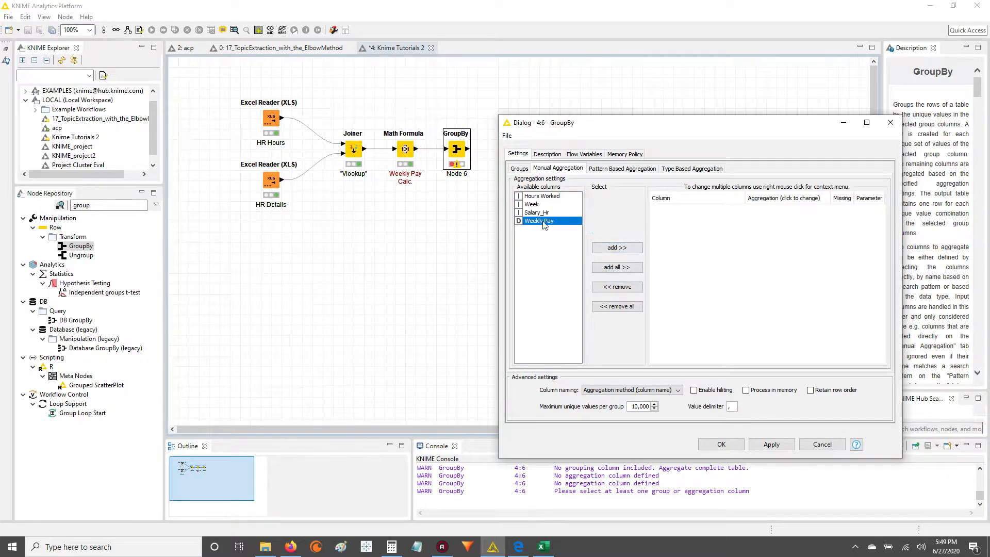
{"action": "left_click", "coordinate": [617, 247]}
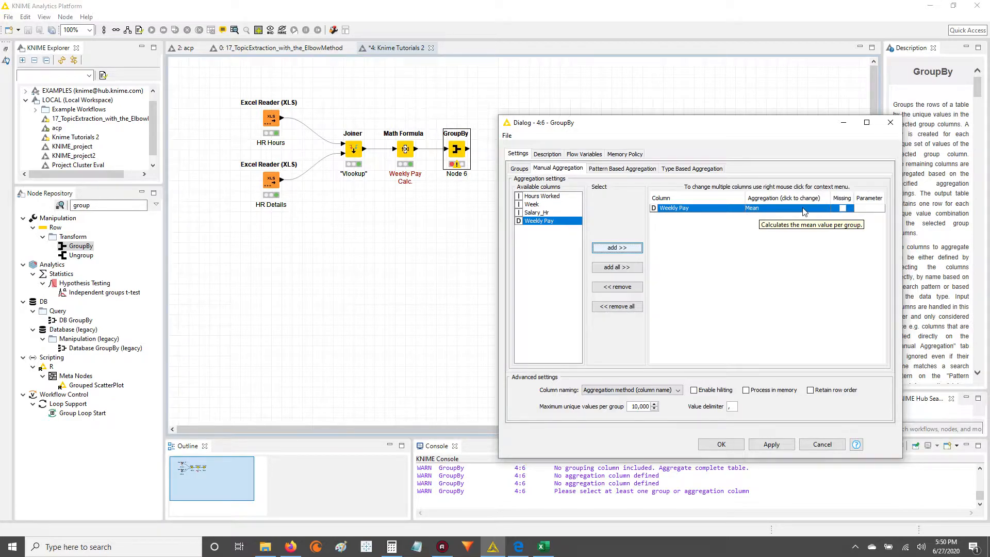
{"action": "left_click", "coordinate": [520, 168]}
{"action": "left_click_drag", "start_coordinate": [763, 220], "coordinate": [766, 238]}
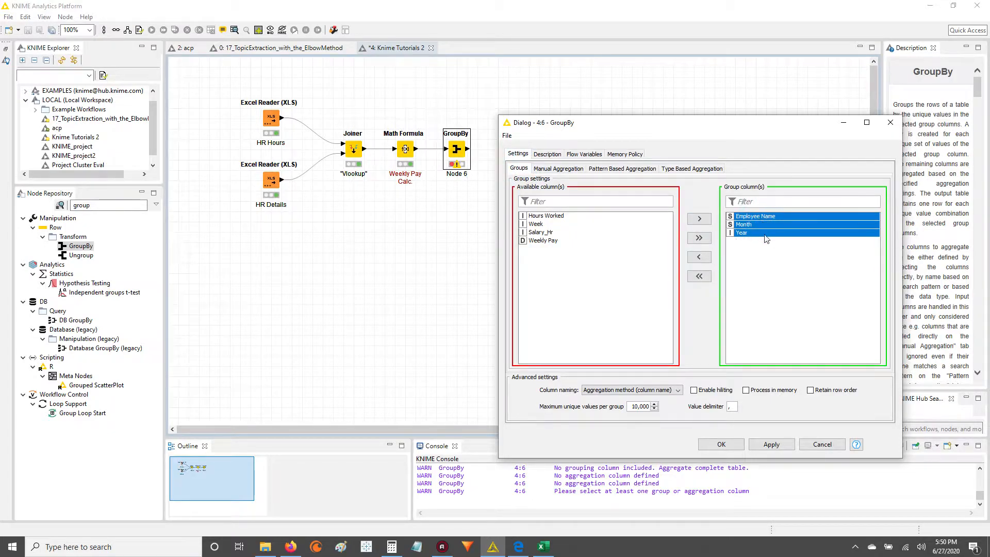
{"action": "left_click", "coordinate": [558, 169]}
{"action": "left_click", "coordinate": [539, 221]}
{"action": "left_click", "coordinate": [617, 247]}
Set the aggregation method of the Weekly Pay column to Sum
{"action": "left_click", "coordinate": [796, 208]}
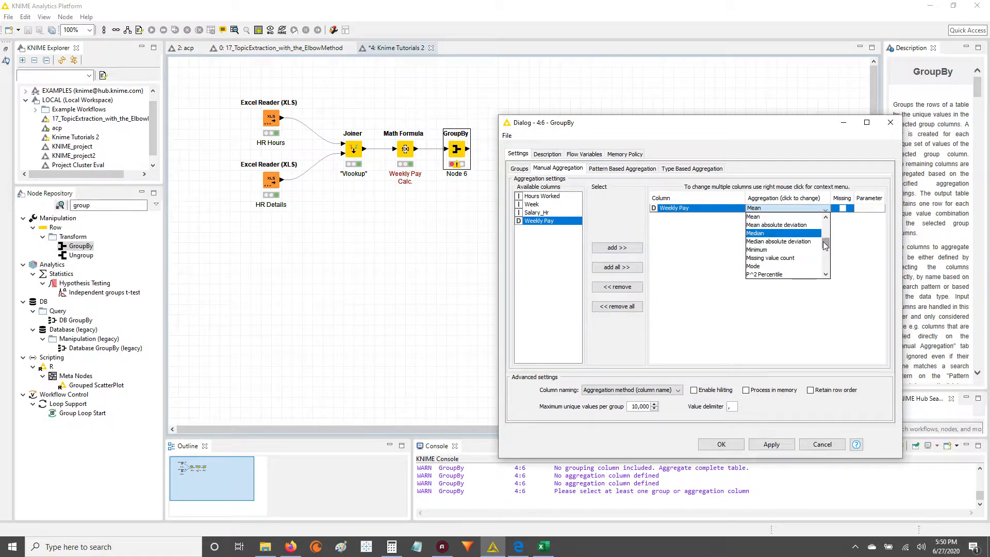
{"action": "left_click", "coordinate": [798, 208]}
{"action": "left_click", "coordinate": [777, 209]}
{"action": "left_click", "coordinate": [778, 209]}
{"action": "left_click", "coordinate": [777, 208]}
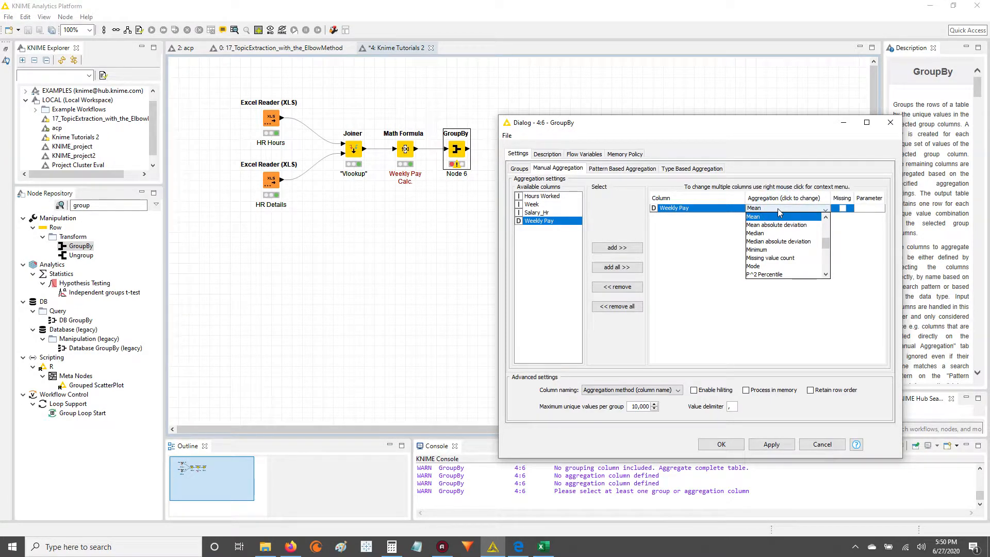
{"action": "left_click_drag", "start_coordinate": [823, 244], "coordinate": [827, 228]}
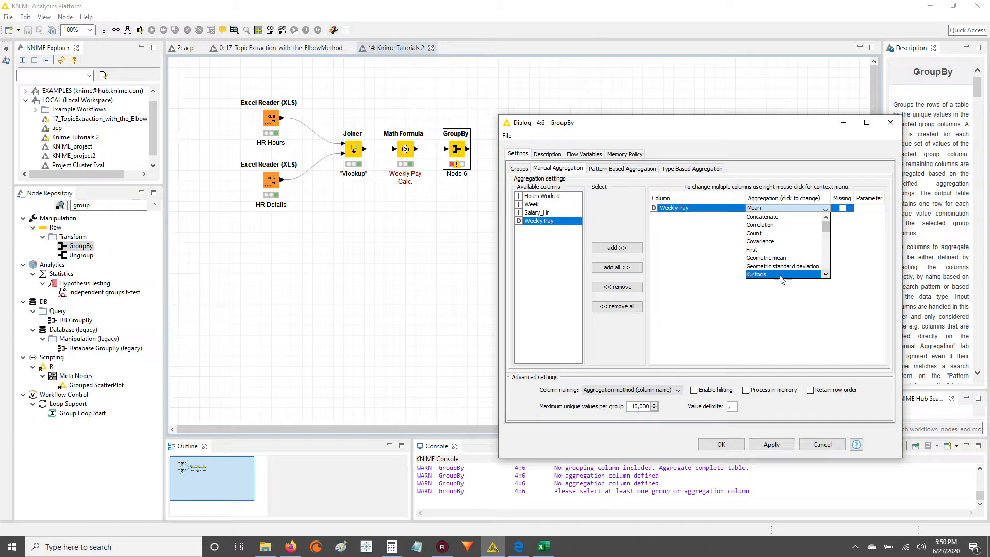
{"action": "left_click", "coordinate": [825, 275]}
{"action": "left_click", "coordinate": [825, 275]}
{"action": "left_click", "coordinate": [825, 275]}
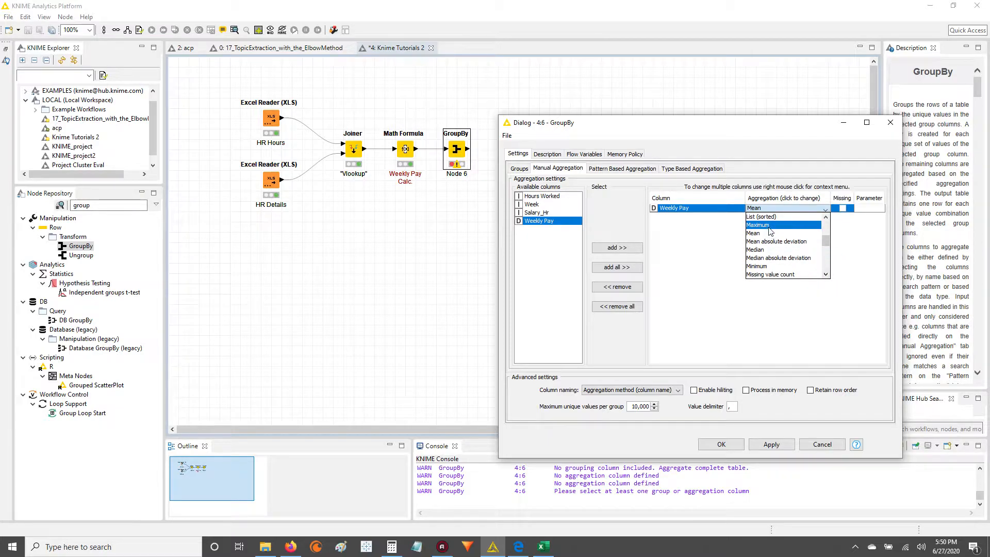
{"action": "left_click", "coordinate": [825, 275]}
{"action": "left_click", "coordinate": [825, 275]}
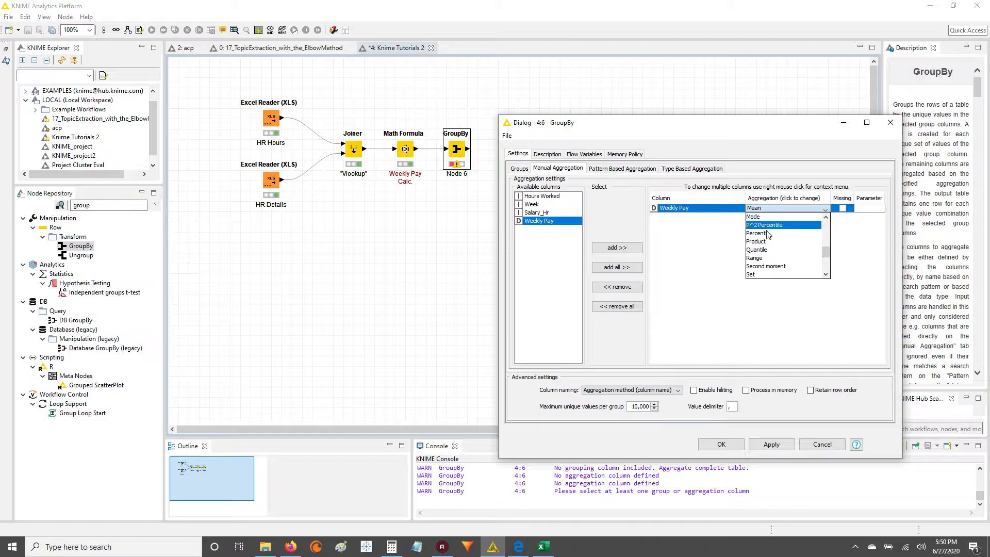
{"action": "left_click", "coordinate": [826, 275]}
{"action": "left_click", "coordinate": [826, 275]}
{"action": "left_click", "coordinate": [826, 275]}
{"action": "left_click", "coordinate": [826, 275]}
{"action": "left_click", "coordinate": [826, 275]}
{"action": "left_click", "coordinate": [826, 261]}
{"action": "scroll", "coordinate": [826, 263], "scroll_direction": "down", "scroll_amount": 1}
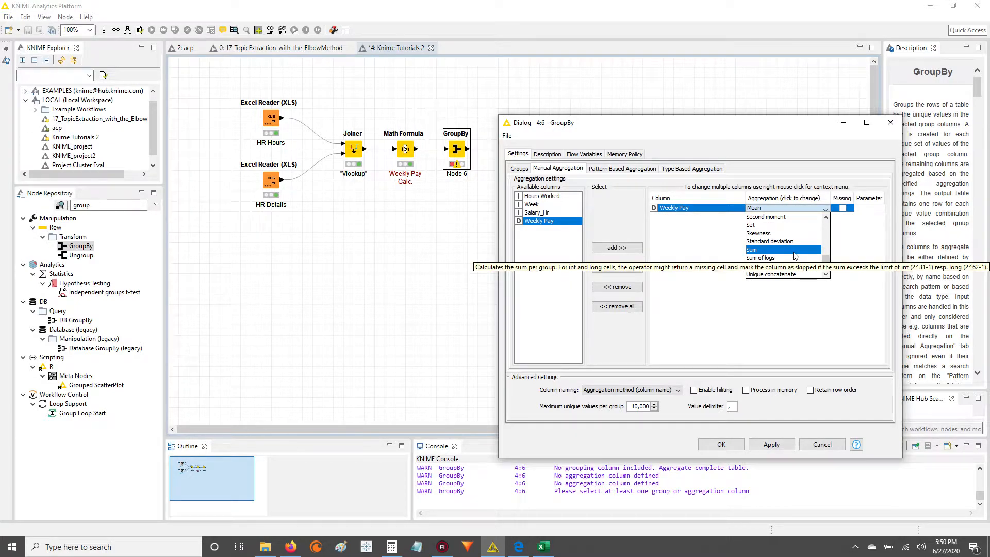
{"action": "left_click", "coordinate": [764, 253]}
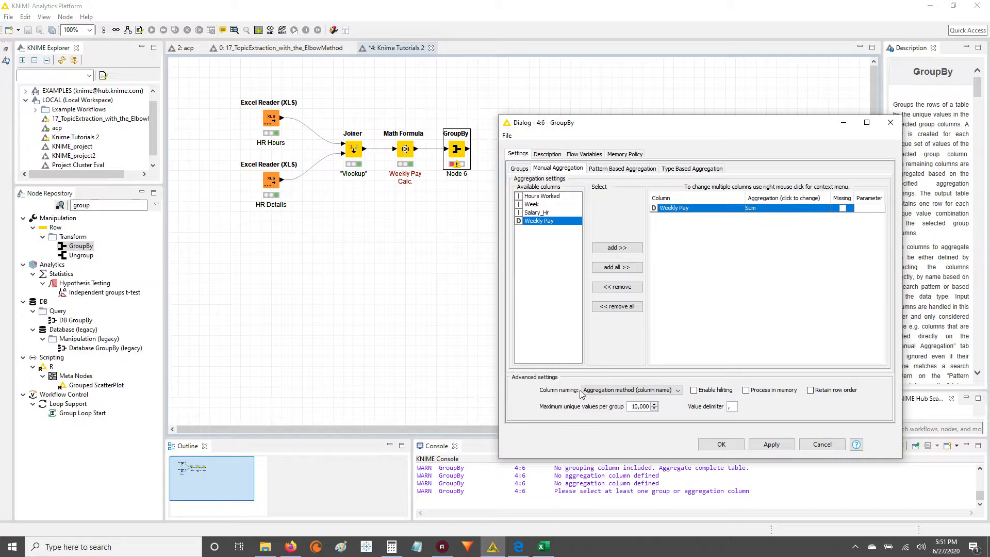
Set the GroupBy column naming to Keep original name(s), then apply and close the configuration
{"action": "left_click", "coordinate": [666, 390]}
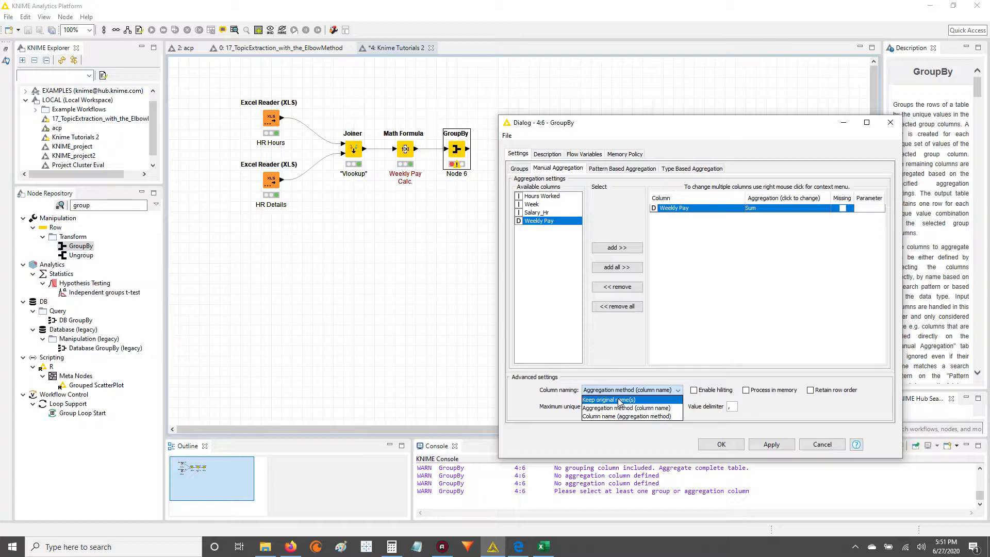
{"action": "left_click", "coordinate": [651, 400]}
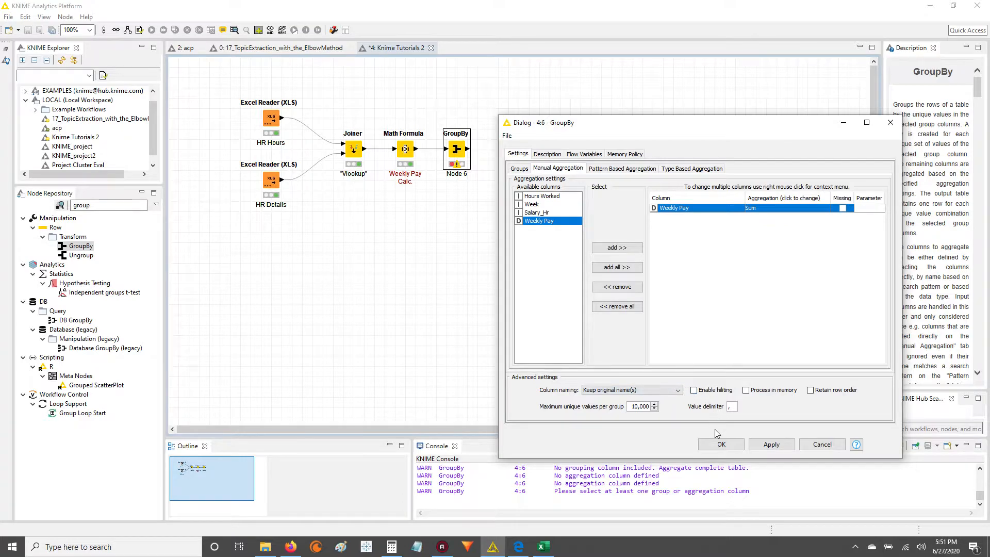
{"action": "left_click", "coordinate": [776, 444]}
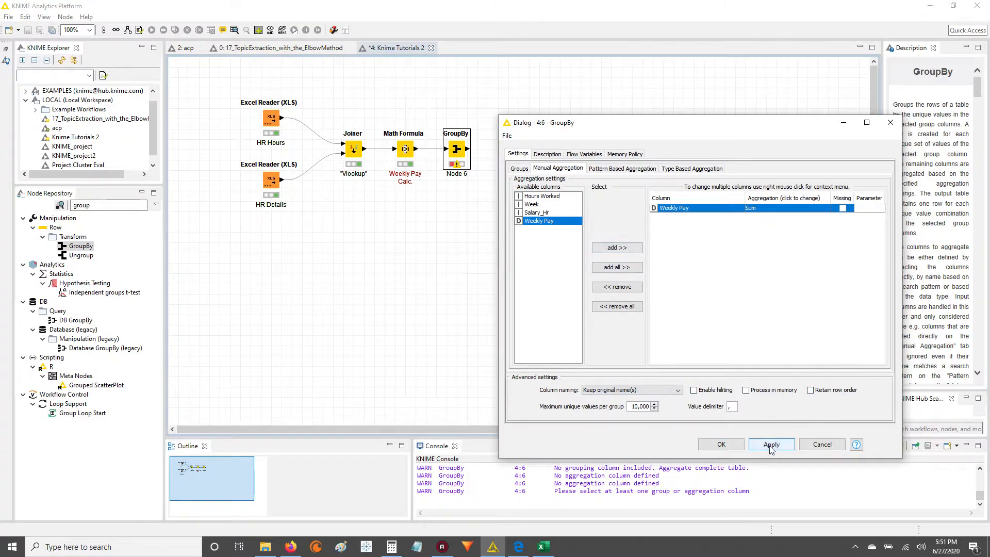
{"action": "left_click", "coordinate": [719, 444]}
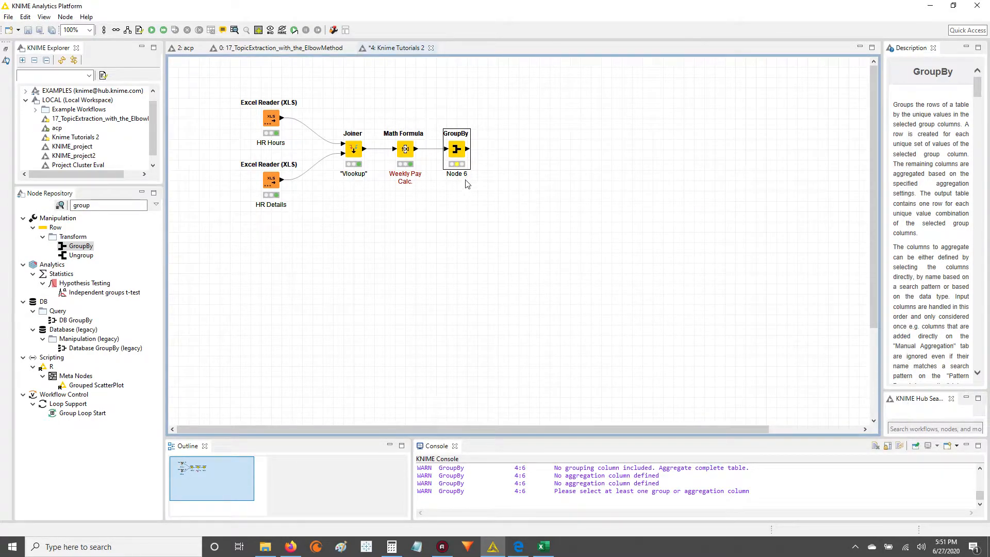
Execute the GroupBy node and open its group table
{"action": "right_click", "coordinate": [455, 152]}
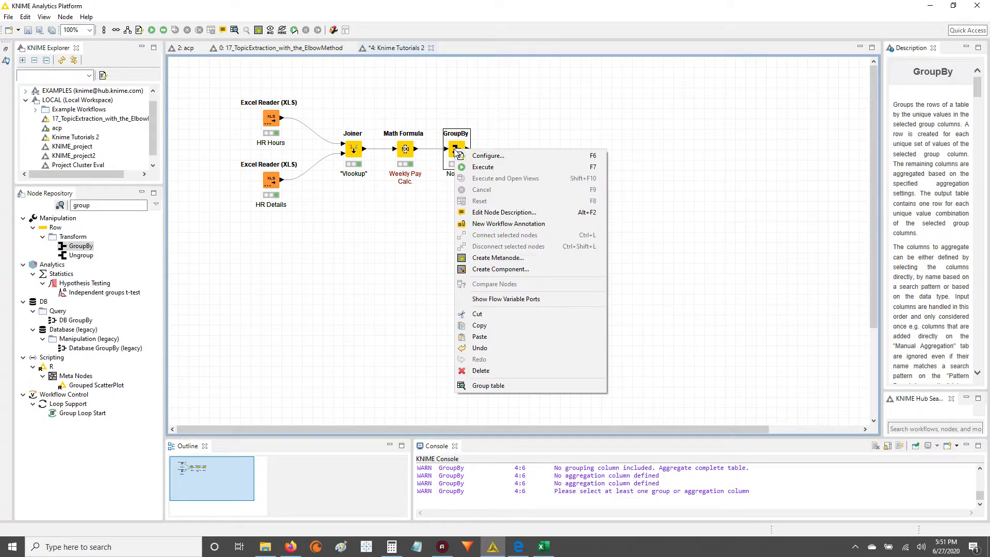
{"action": "left_click", "coordinate": [551, 167]}
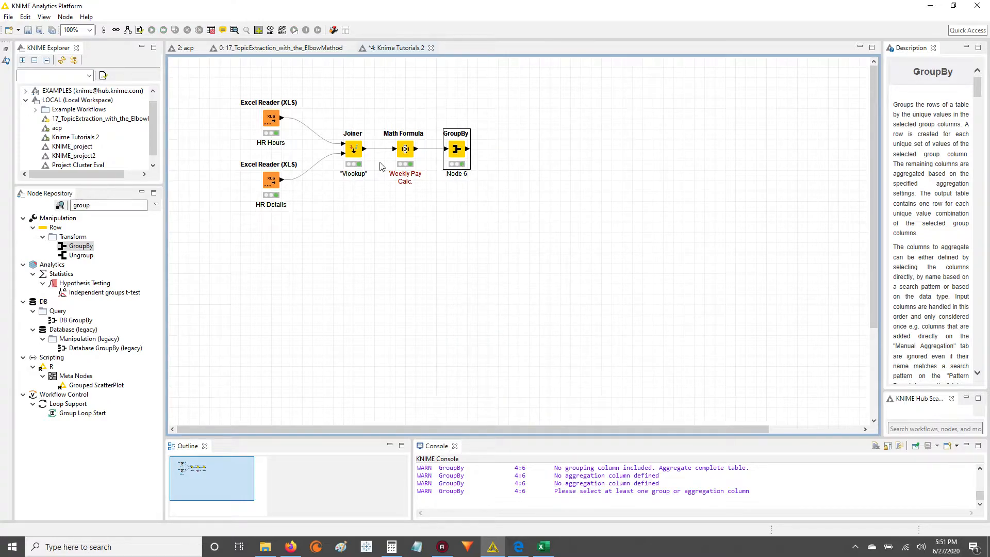
{"action": "right_click", "coordinate": [455, 153]}
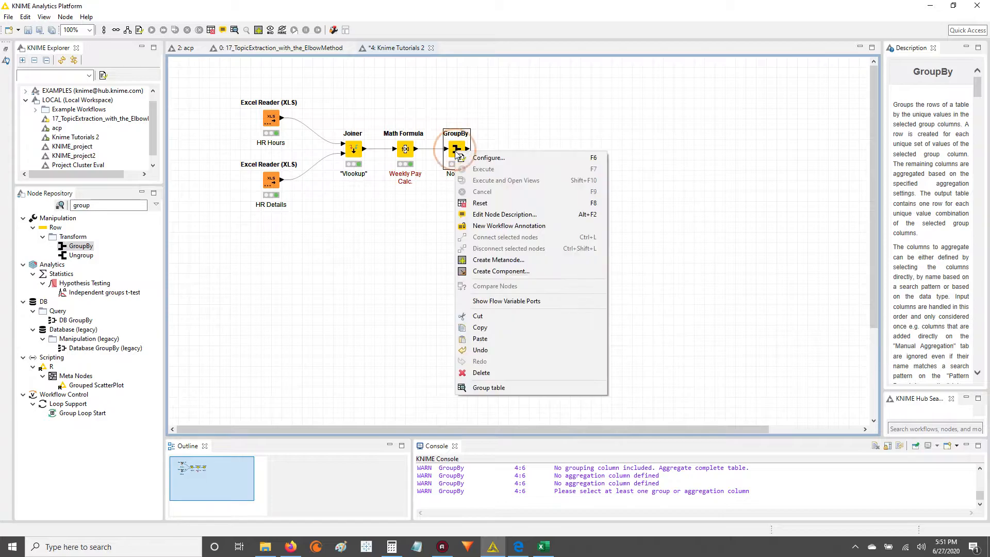
{"action": "left_click", "coordinate": [530, 391]}
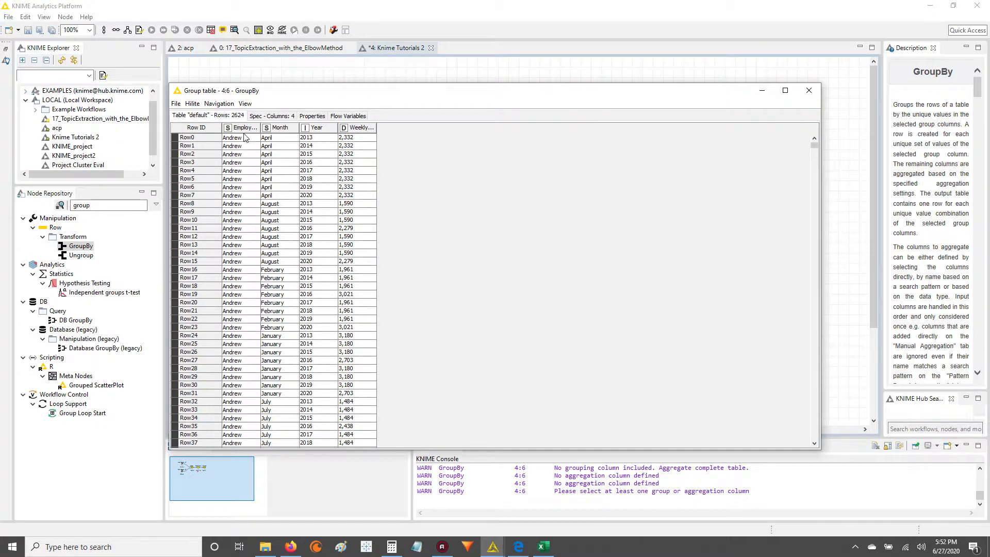
Widen the Employee Name, Month and Weekly Pay columns of the group table so their headers are fully readable
{"action": "left_click_drag", "start_coordinate": [260, 127], "coordinate": [352, 128]}
{"action": "left_click", "coordinate": [393, 128]}
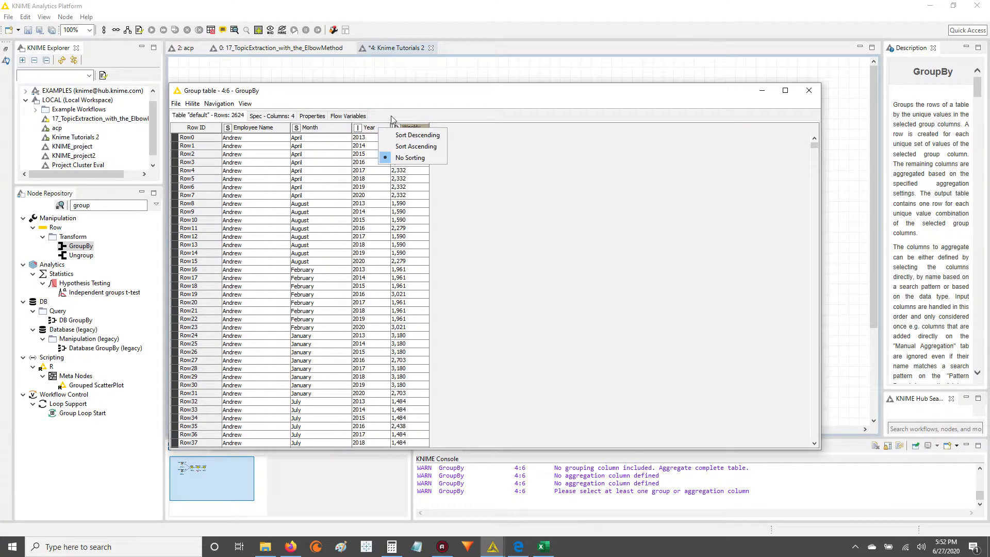
{"action": "left_click", "coordinate": [379, 104]}
{"action": "left_click_drag", "start_coordinate": [429, 128], "coordinate": [475, 128]}
Compare the first employee's April Weekly Pay totals across the years in the group table
{"action": "left_click_drag", "start_coordinate": [231, 137], "coordinate": [376, 195]}
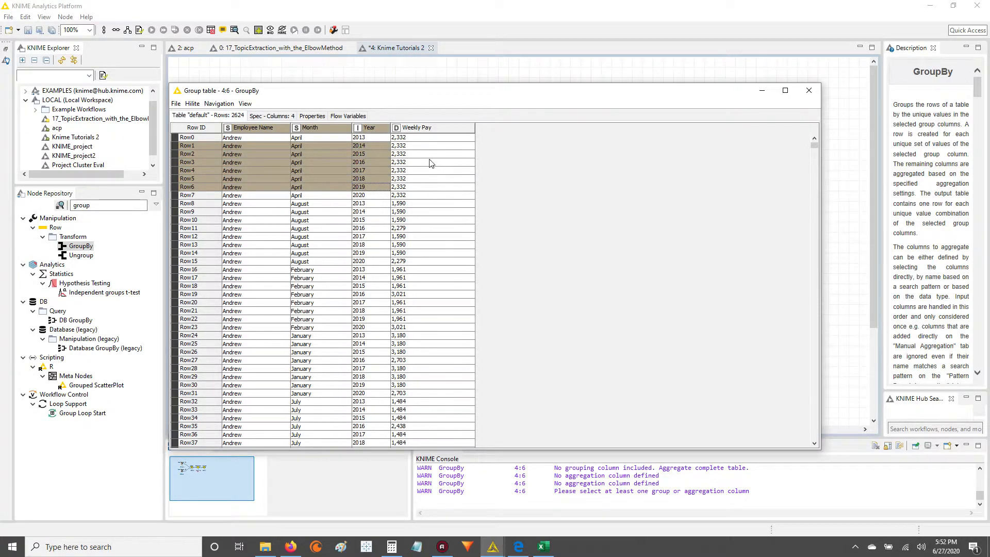
{"action": "left_click_drag", "start_coordinate": [410, 140], "coordinate": [410, 192]}
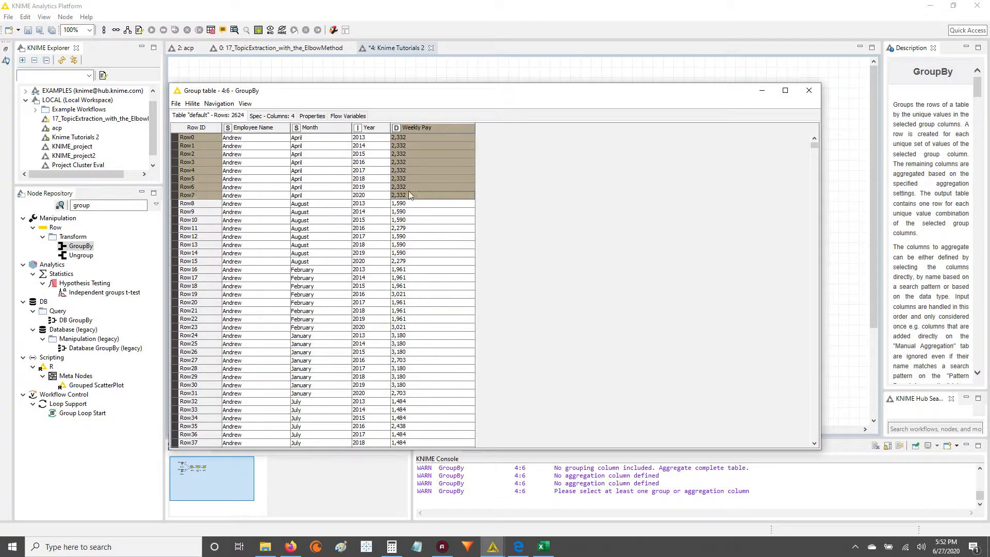
{"action": "left_click_drag", "start_coordinate": [413, 139], "coordinate": [413, 193]}
{"action": "left_click_drag", "start_coordinate": [404, 140], "coordinate": [408, 193]}
{"action": "left_click_drag", "start_coordinate": [408, 138], "coordinate": [283, 227]}
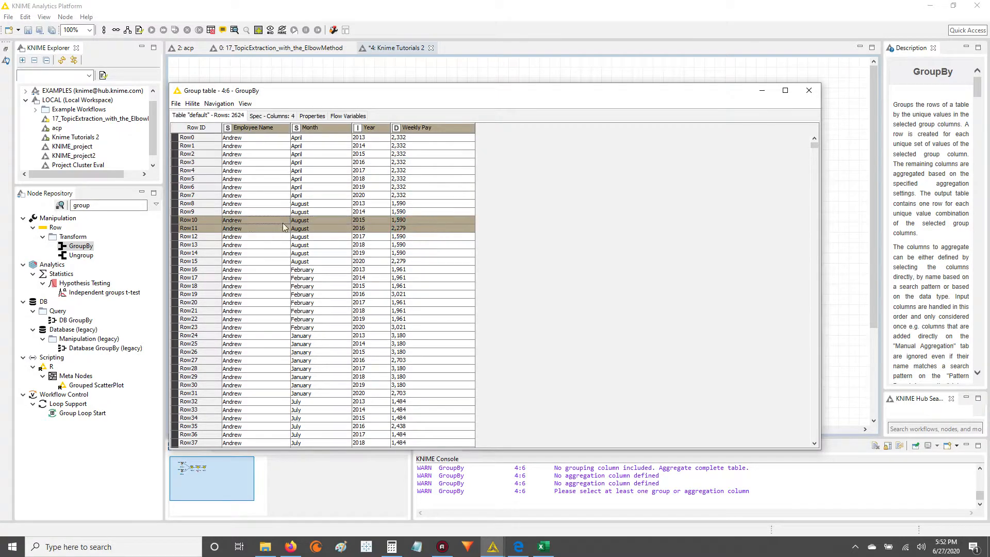
Examine how Weekly Pay varies over the remaining months and years in the group table, then close it
{"action": "left_click", "coordinate": [237, 212]}
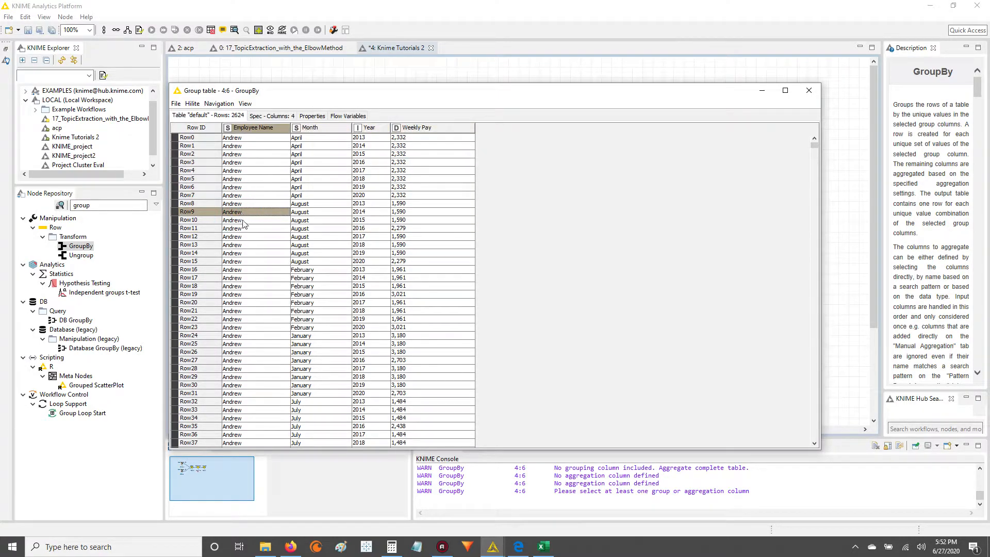
{"action": "scroll", "coordinate": [390, 202], "scroll_direction": "down", "scroll_amount": 2}
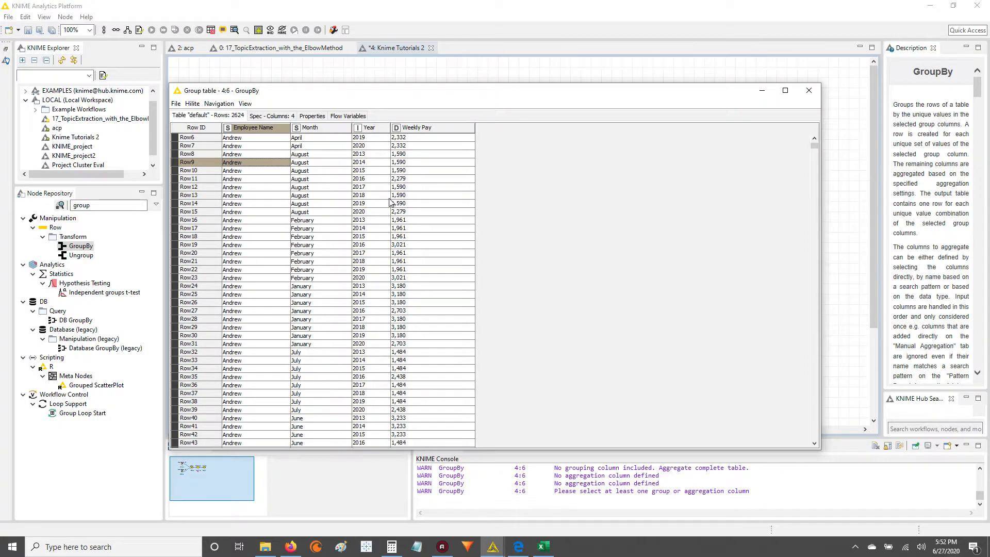
{"action": "scroll", "coordinate": [390, 202], "scroll_direction": "down", "scroll_amount": 7}
{"action": "scroll", "coordinate": [392, 208], "scroll_direction": "up", "scroll_amount": 9}
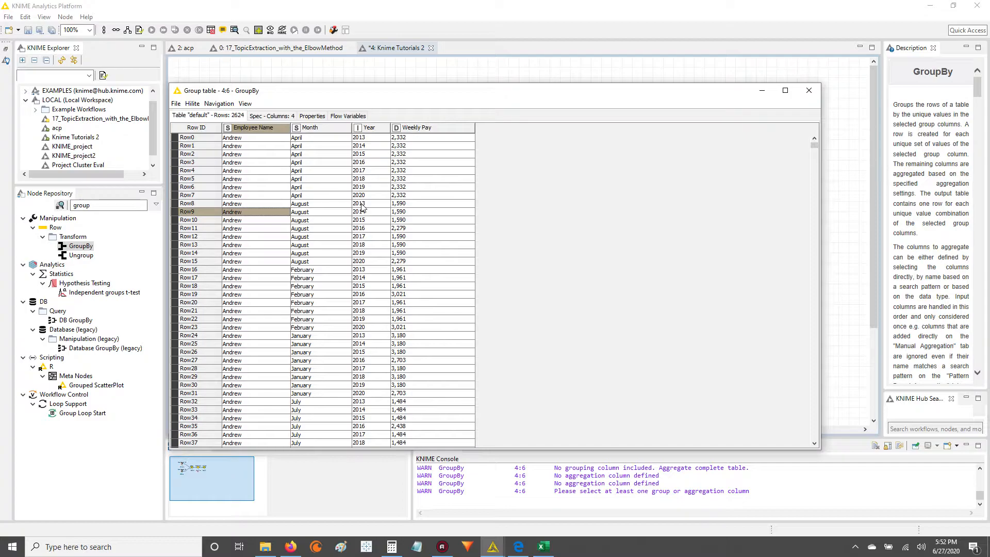
{"action": "left_click_drag", "start_coordinate": [436, 147], "coordinate": [449, 272]}
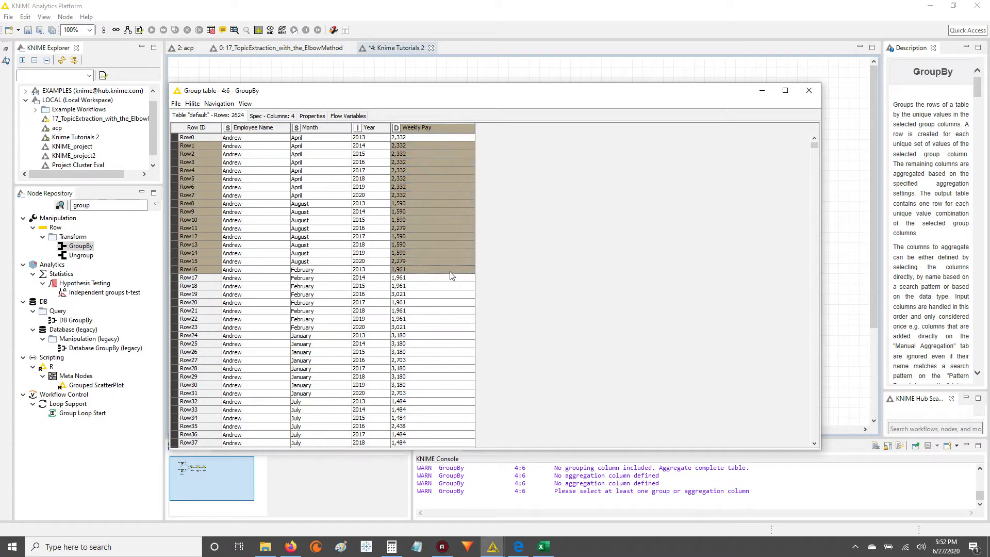
{"action": "left_click_drag", "start_coordinate": [421, 135], "coordinate": [425, 443]}
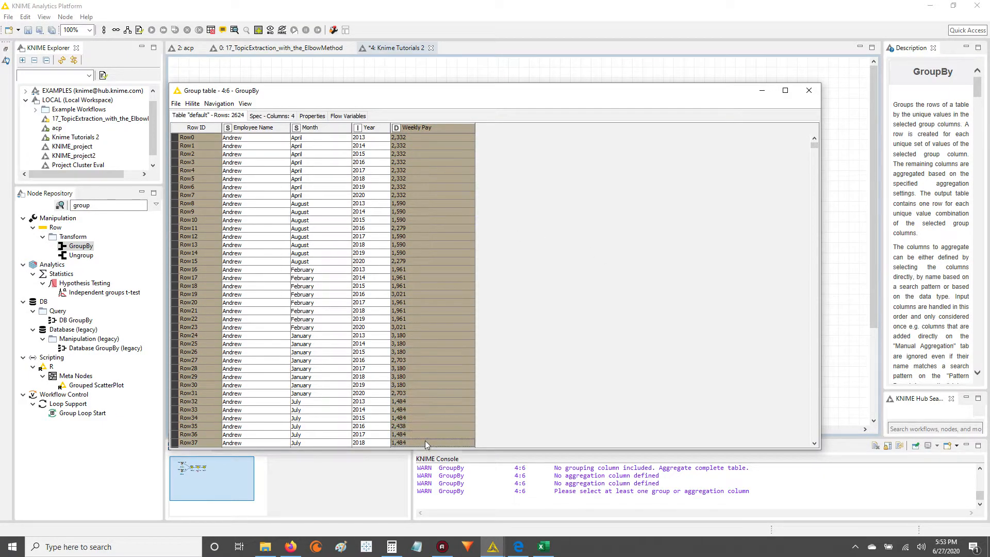
{"action": "scroll", "coordinate": [424, 441], "scroll_direction": "down", "scroll_amount": 4}
{"action": "left_click_drag", "start_coordinate": [416, 355], "coordinate": [424, 433]}
{"action": "scroll", "coordinate": [418, 393], "scroll_direction": "down", "scroll_amount": 4}
{"action": "left_click_drag", "start_coordinate": [423, 253], "coordinate": [431, 410]}
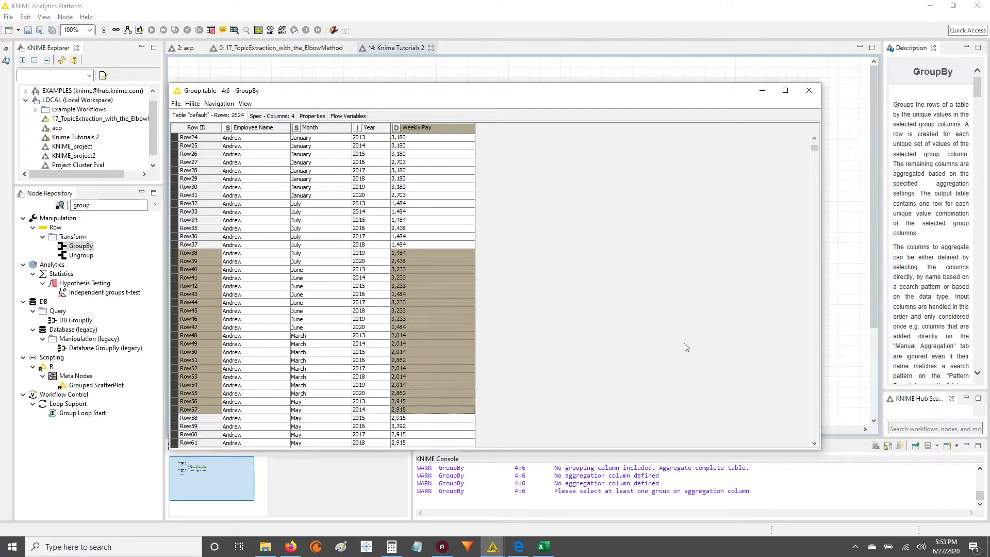
{"action": "left_click", "coordinate": [809, 91]}
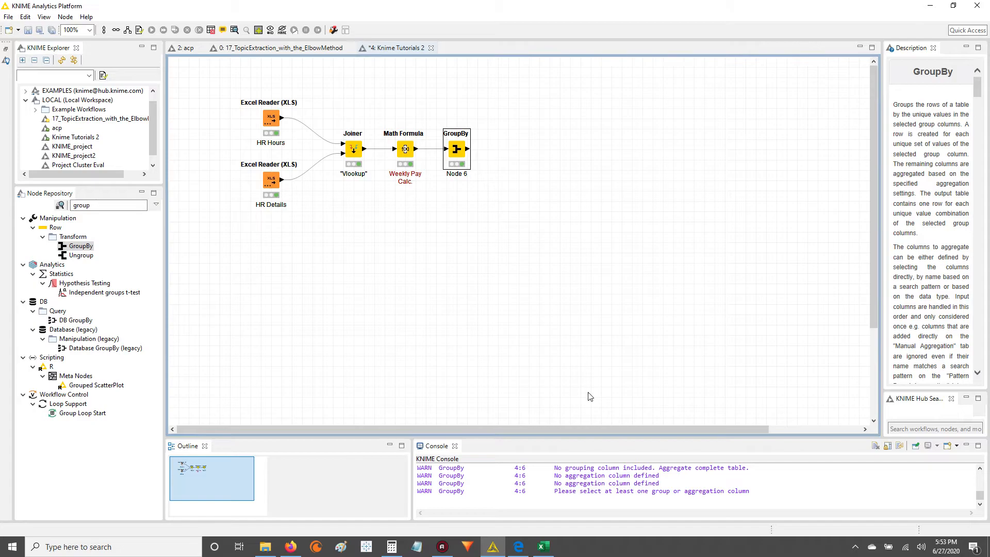
Open the Knime - HR Hours workbook from the Excel Tutorials folder
{"action": "left_click", "coordinate": [541, 547]}
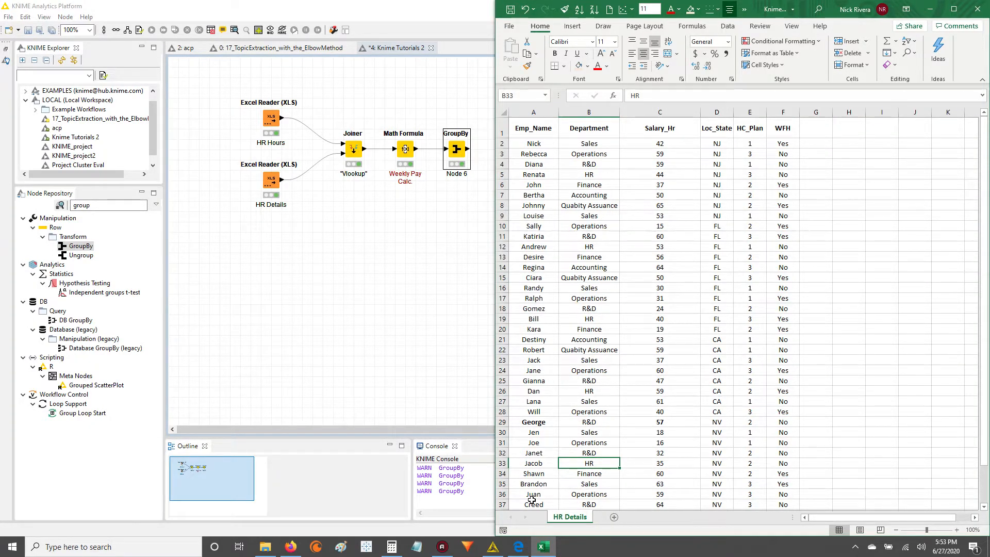
{"action": "left_click", "coordinate": [265, 548]}
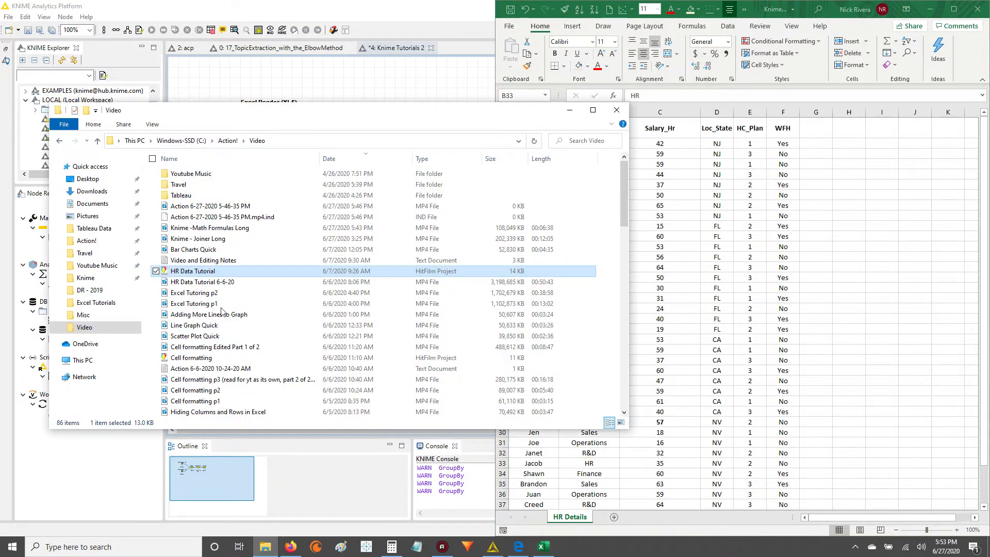
{"action": "left_click", "coordinate": [95, 303]}
{"action": "double_click", "coordinate": [197, 186]}
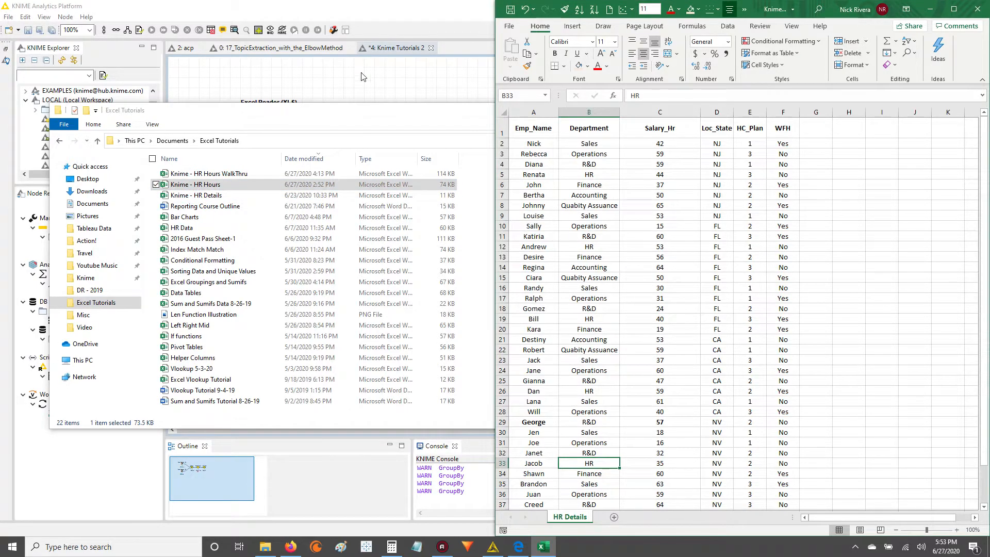
Switch to the Knime - HR Hours workbook in Excel
{"action": "left_click", "coordinate": [377, 70]}
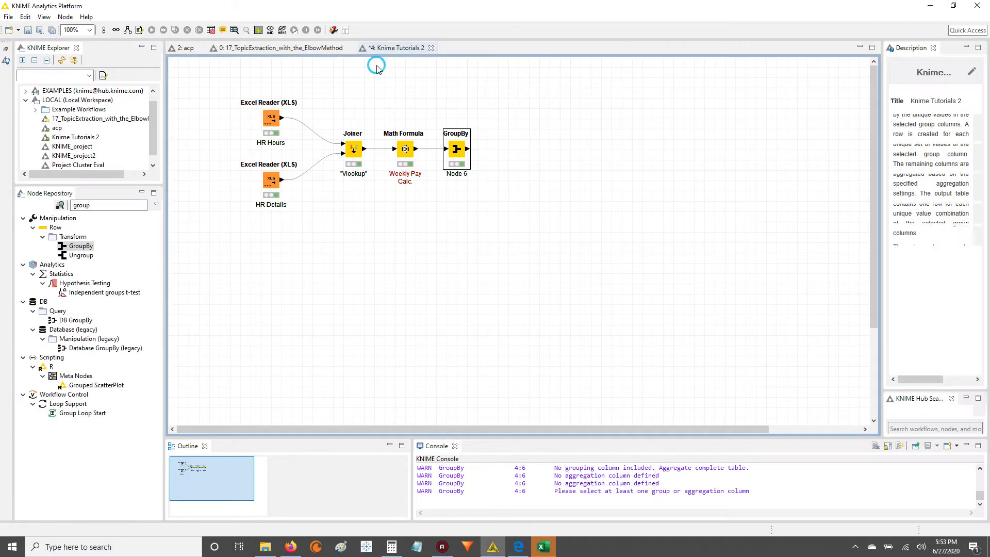
{"action": "left_click", "coordinate": [541, 546]}
{"action": "left_click", "coordinate": [489, 501]}
{"action": "left_click_drag", "start_coordinate": [717, 216], "coordinate": [716, 205]}
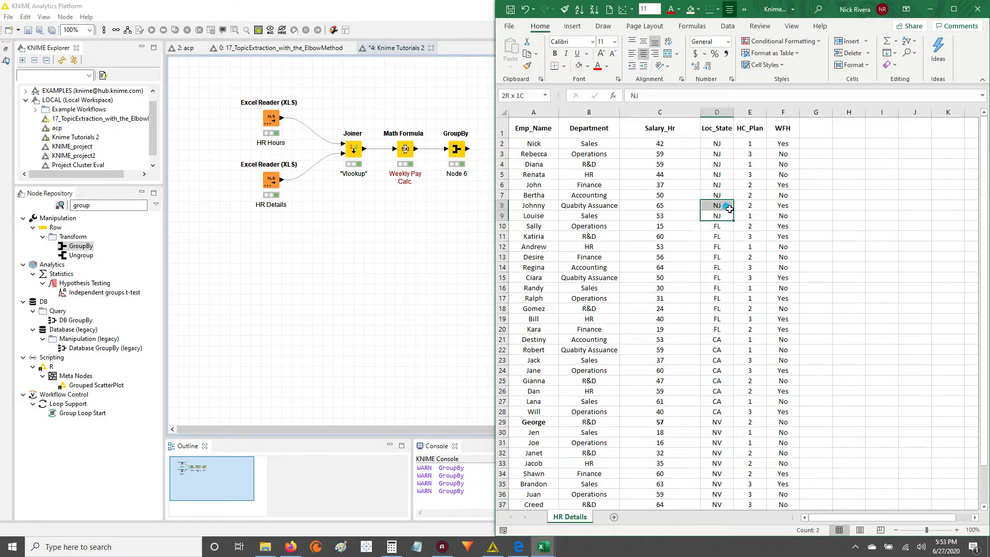
{"action": "left_click", "coordinate": [547, 547]}
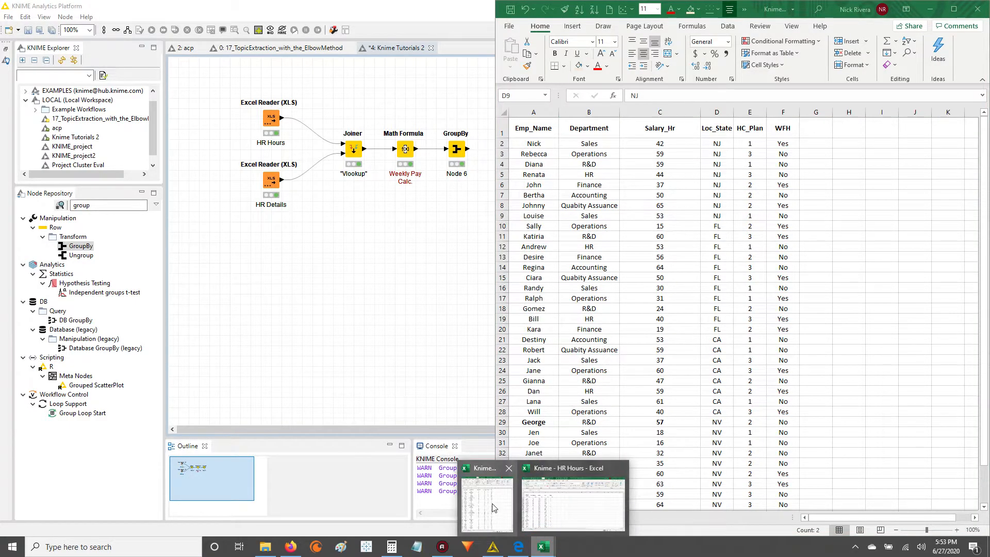
{"action": "left_click", "coordinate": [569, 512]}
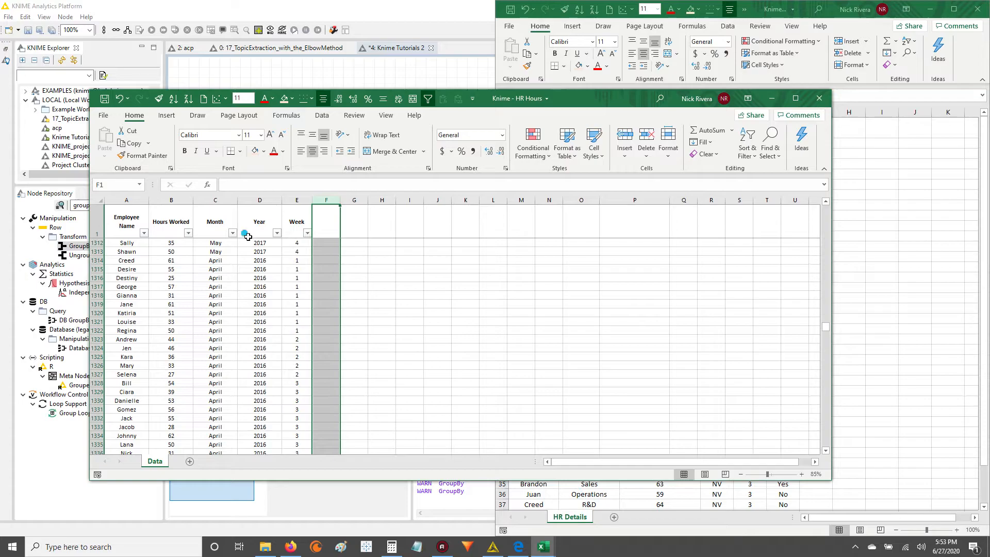
Enter the formula =RANDBETWEEN(20, 80) in cell B2, the first Hours Worked cell
{"action": "left_click", "coordinate": [176, 213]}
{"action": "key", "text": "Down"}
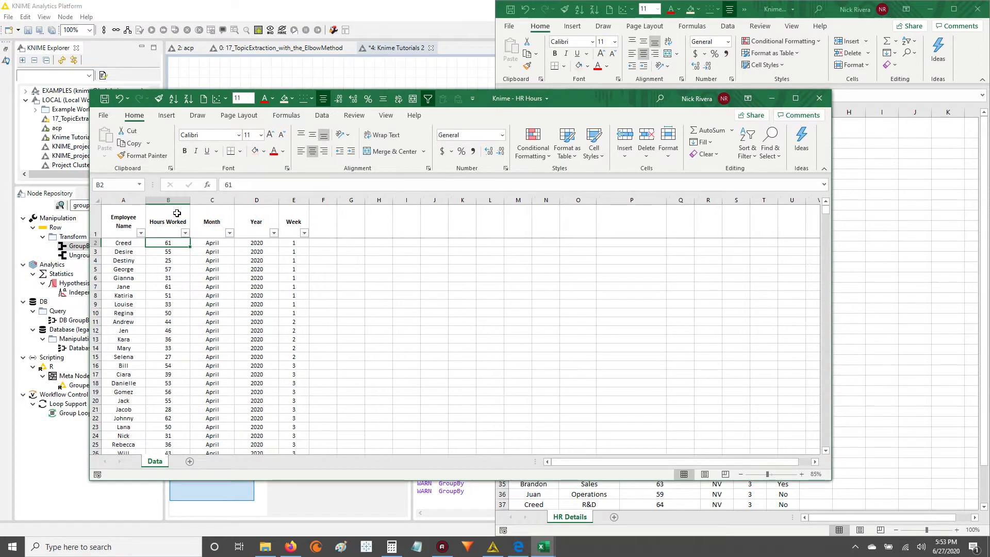
{"action": "type", "text": "=rand"}
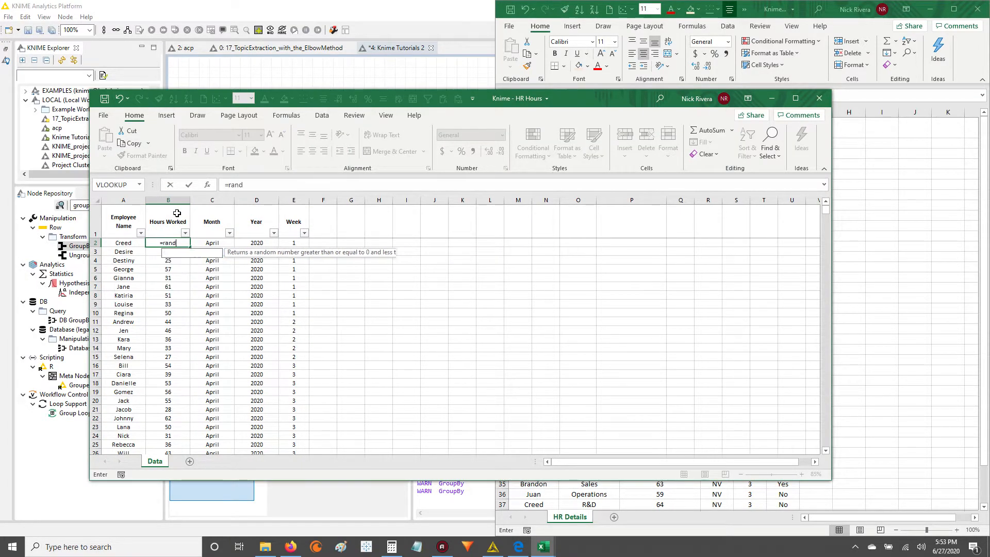
{"action": "type", "text": "between("}
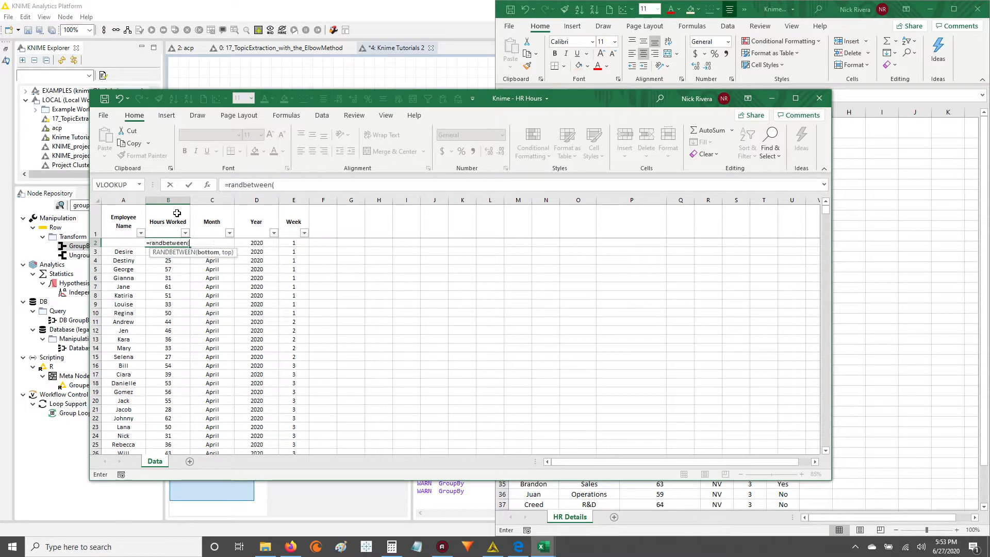
{"action": "type", "text": "20,"}
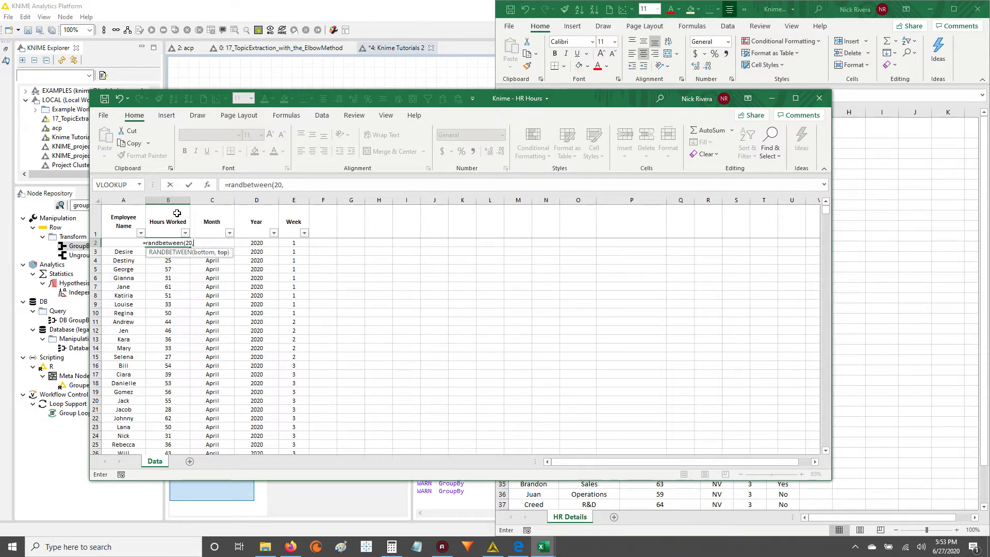
{"action": "type", "text": " 80"}
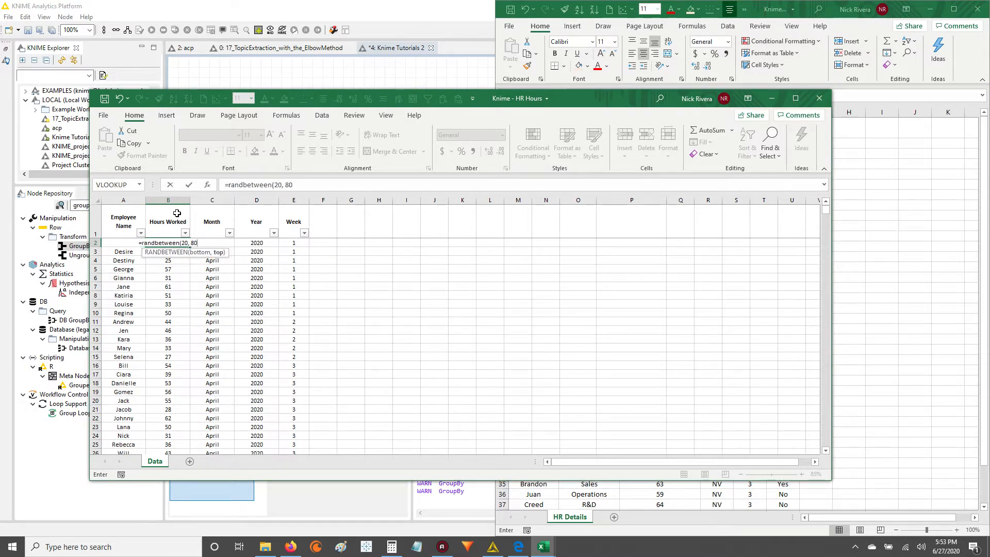
{"action": "type", "text": ")"}
{"action": "key", "text": "Return"}
Copy the random-number formula from B2 down the entire Hours Worked column
{"action": "key", "text": "Up"}
{"action": "key", "text": "ctrl+c"}
{"action": "key", "text": "ctrl+shift+Down"}
{"action": "key", "text": "ctrl+v"}
{"action": "key", "text": "Escape"}
Convert all the random-number formulas in the Hours Worked column to fixed values
{"action": "key", "text": "ctrl+Up"}
{"action": "key", "text": "Down"}
{"action": "key", "text": "ctrl+shift+Down"}
{"action": "key", "text": "ctrl+c"}
{"action": "key", "text": "alt"}
{"action": "key", "text": "0"}
{"action": "key", "text": "d"}
{"action": "key", "text": "Escape"}
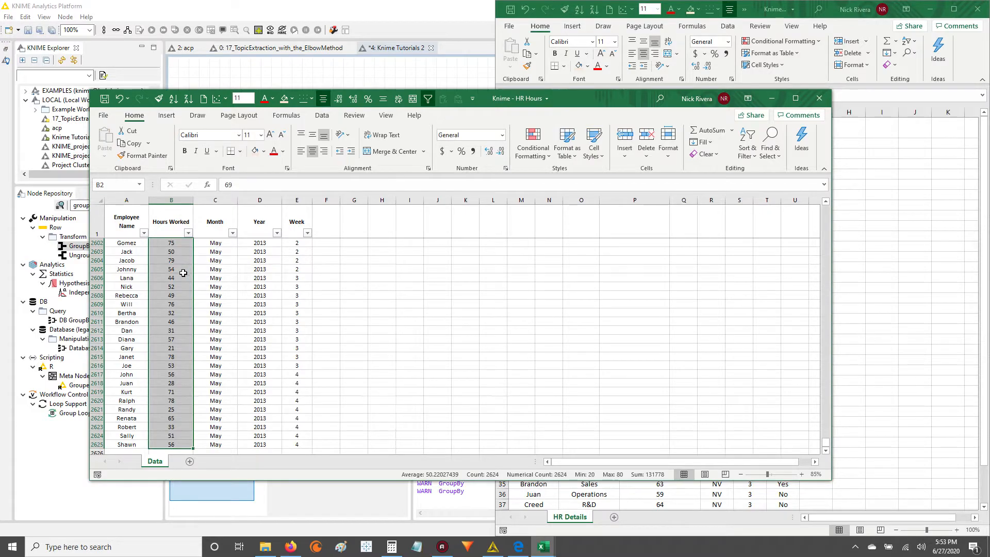
{"action": "left_click", "coordinate": [175, 277]}
{"action": "scroll", "coordinate": [170, 335], "scroll_direction": "down", "scroll_amount": 3}
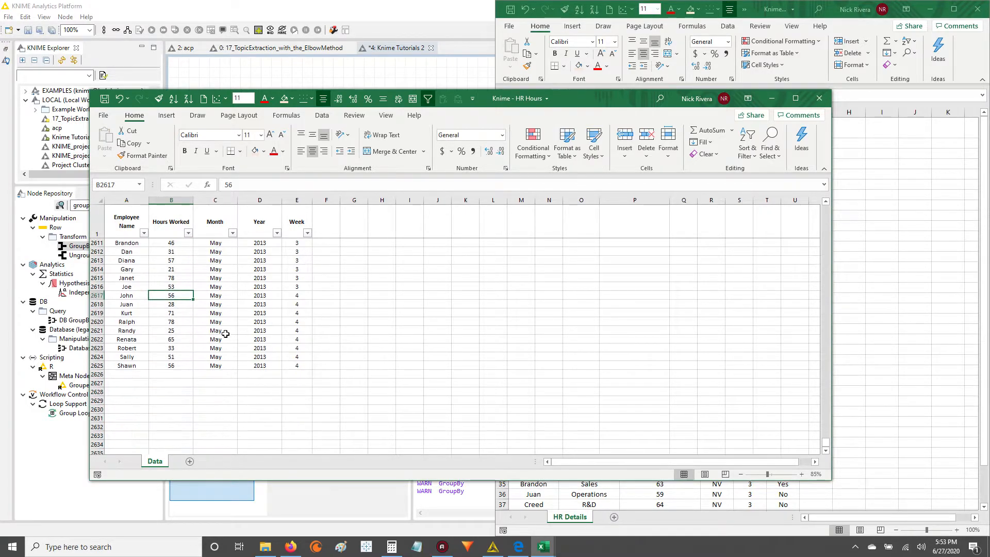
{"action": "left_click", "coordinate": [172, 217]}
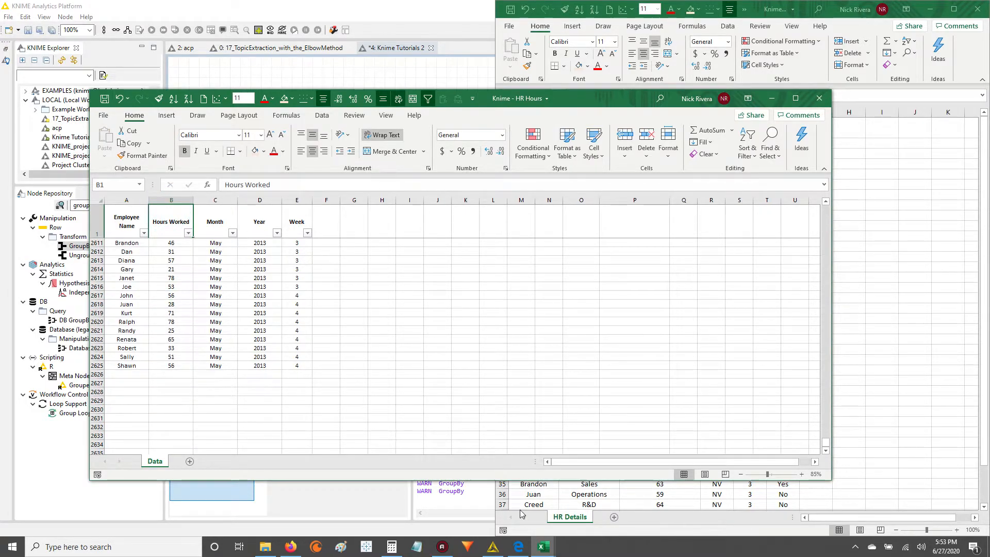
Switch to KNIME, open the GroupBy node's group table, check the first employee's April rows across the years, and close it
{"action": "left_click", "coordinate": [494, 549]}
{"action": "right_click", "coordinate": [456, 149]}
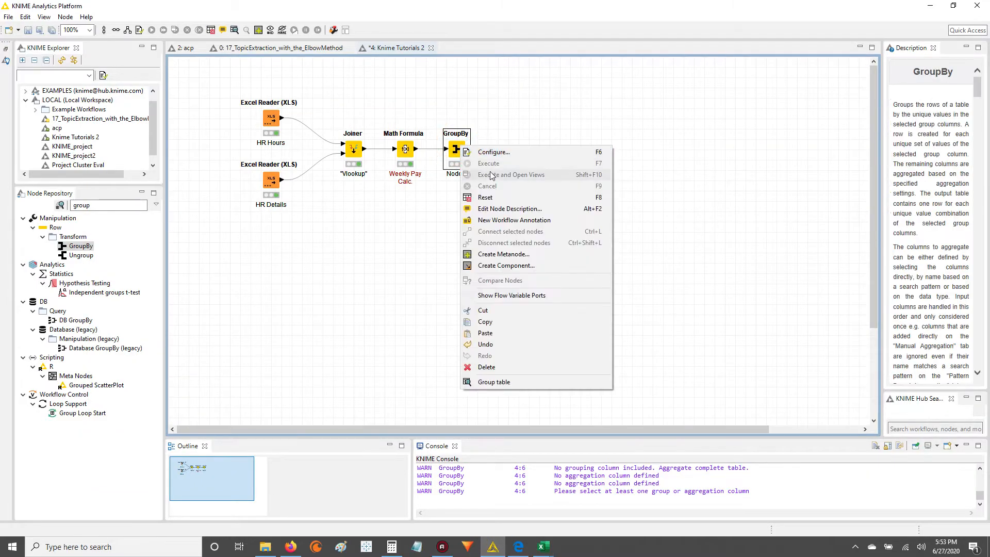
{"action": "left_click", "coordinate": [494, 382]}
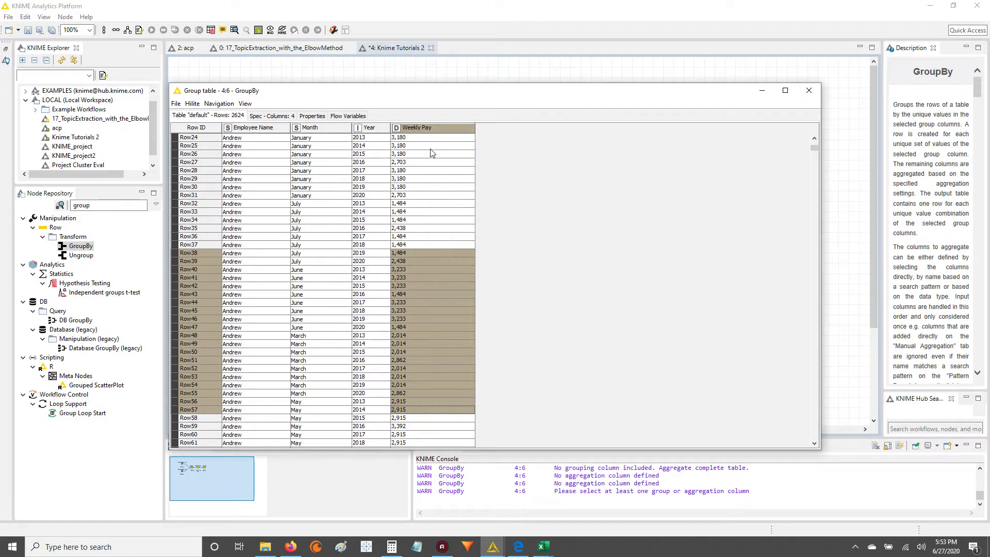
{"action": "scroll", "coordinate": [429, 149], "scroll_direction": "up", "scroll_amount": 8}
{"action": "left_click_drag", "start_coordinate": [424, 139], "coordinate": [245, 196]}
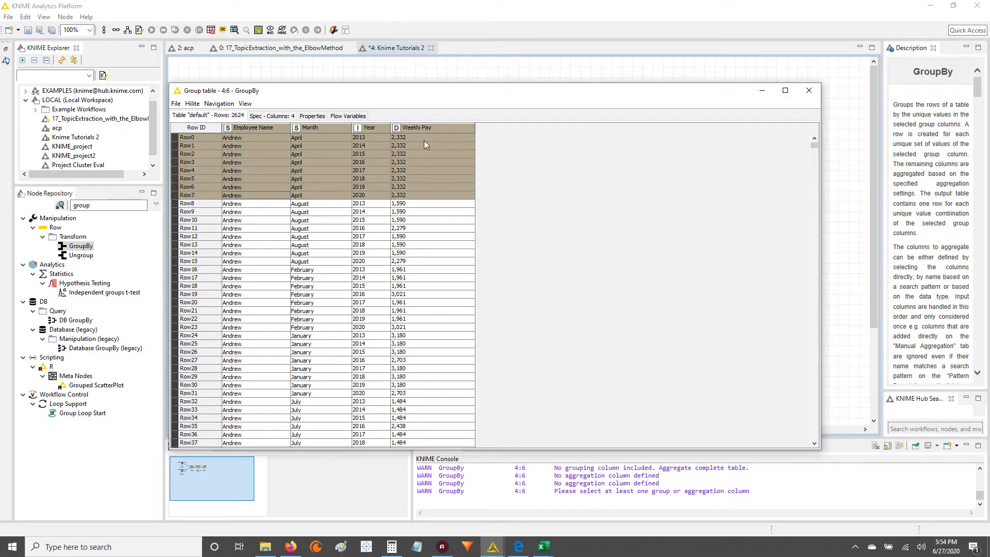
{"action": "left_click_drag", "start_coordinate": [424, 141], "coordinate": [237, 198]}
{"action": "left_click_drag", "start_coordinate": [369, 141], "coordinate": [369, 198]}
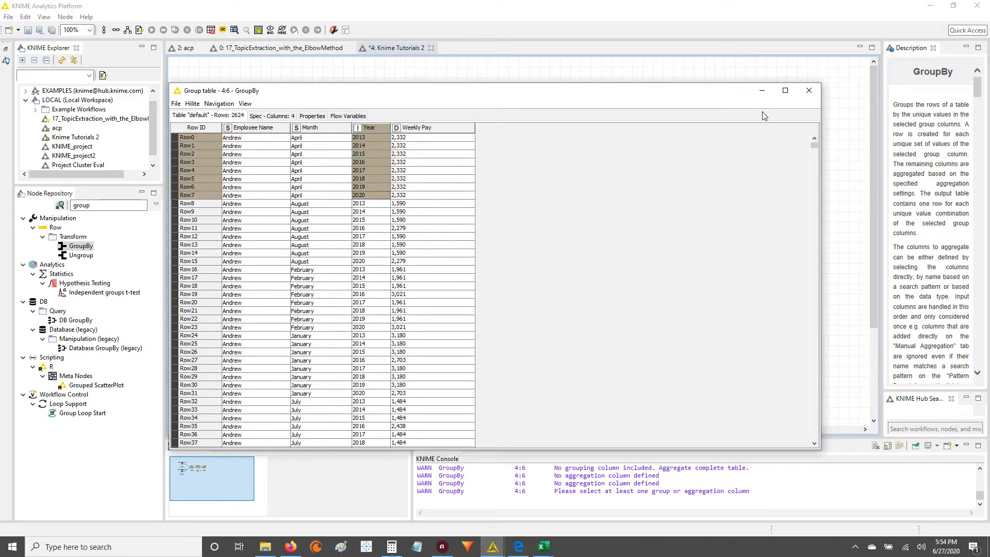
{"action": "left_click", "coordinate": [808, 90]}
Close the Knime - HR Hours workbook in Excel and return to the KNIME workflow
{"action": "mouse_move", "coordinate": [542, 547]}
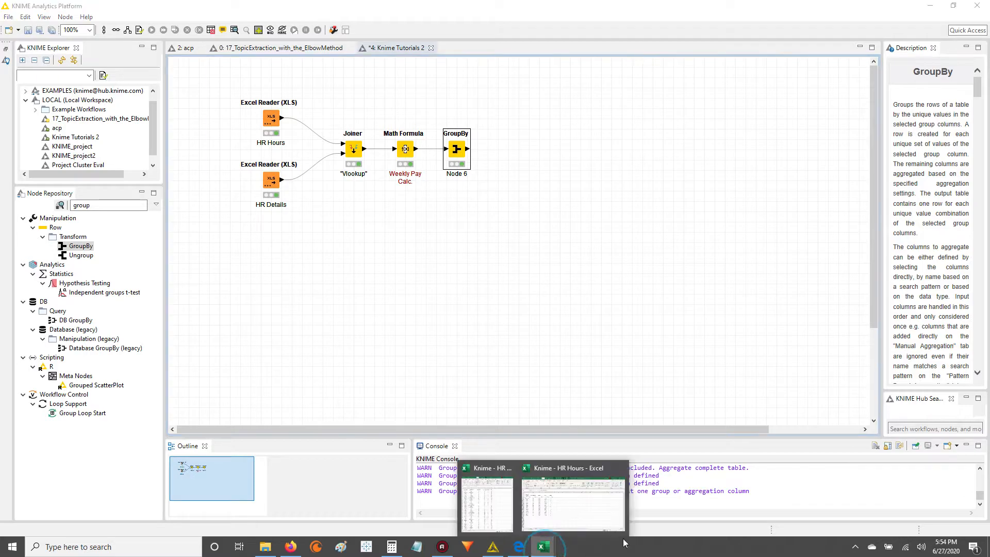
{"action": "left_click", "coordinate": [490, 508]}
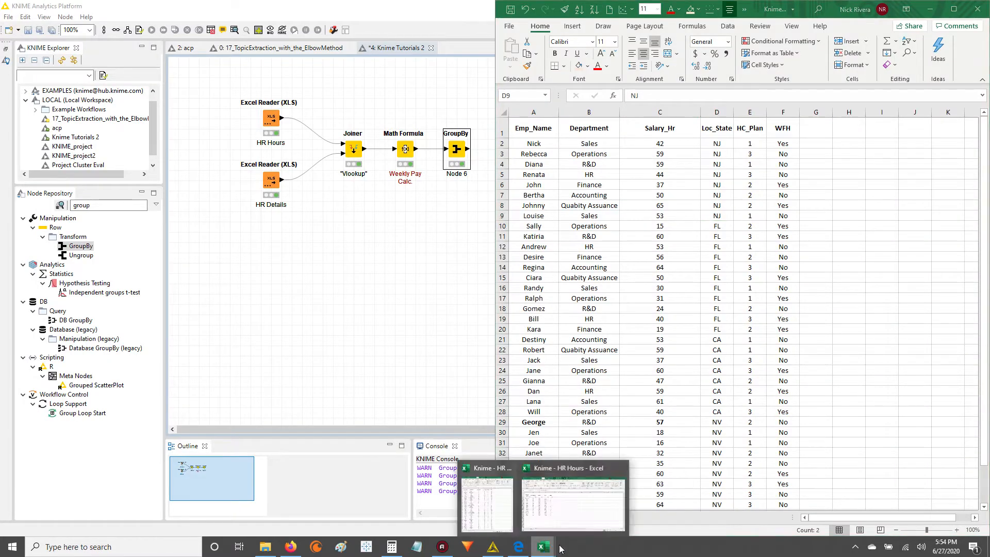
{"action": "left_click", "coordinate": [572, 503]}
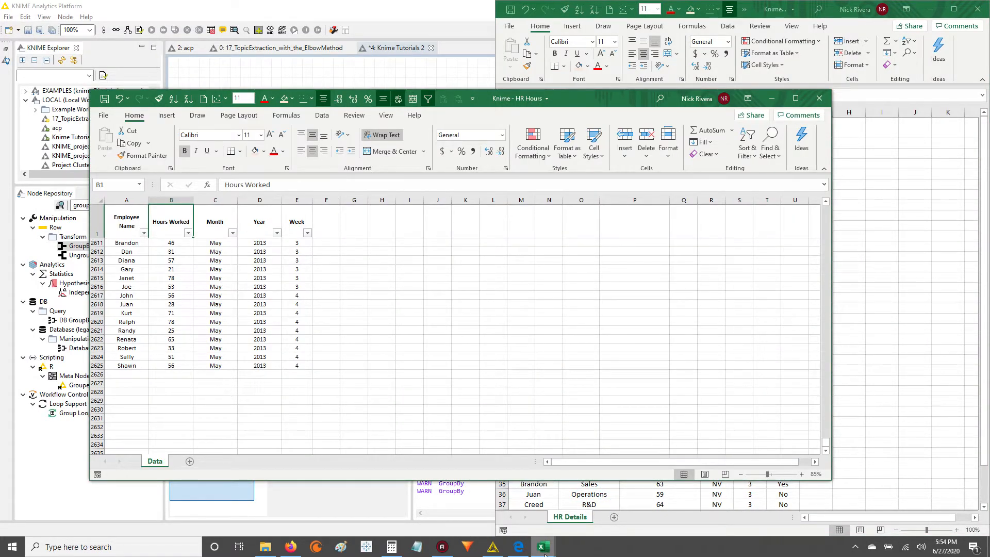
{"action": "left_click", "coordinate": [819, 99]}
{"action": "left_click", "coordinate": [452, 286]}
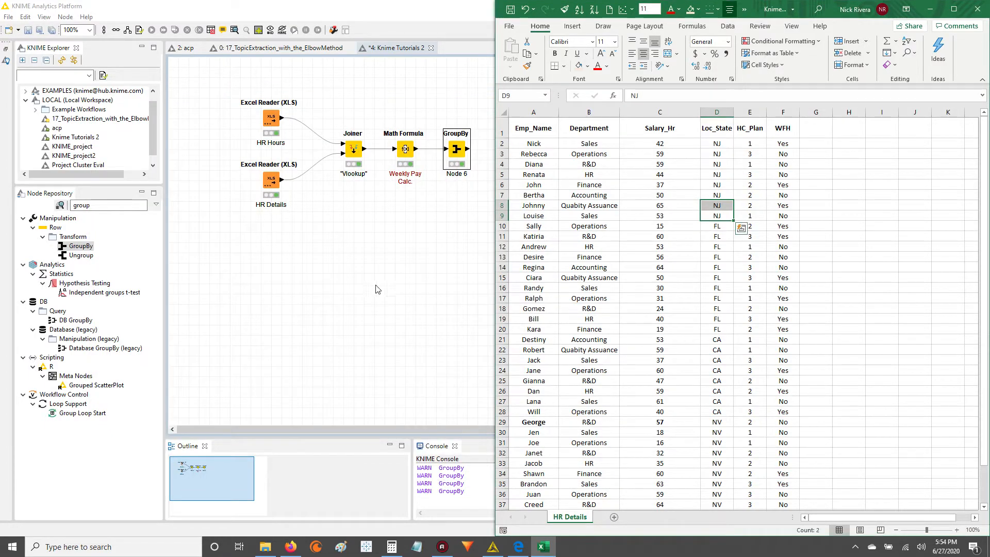
{"action": "left_click", "coordinate": [394, 297]}
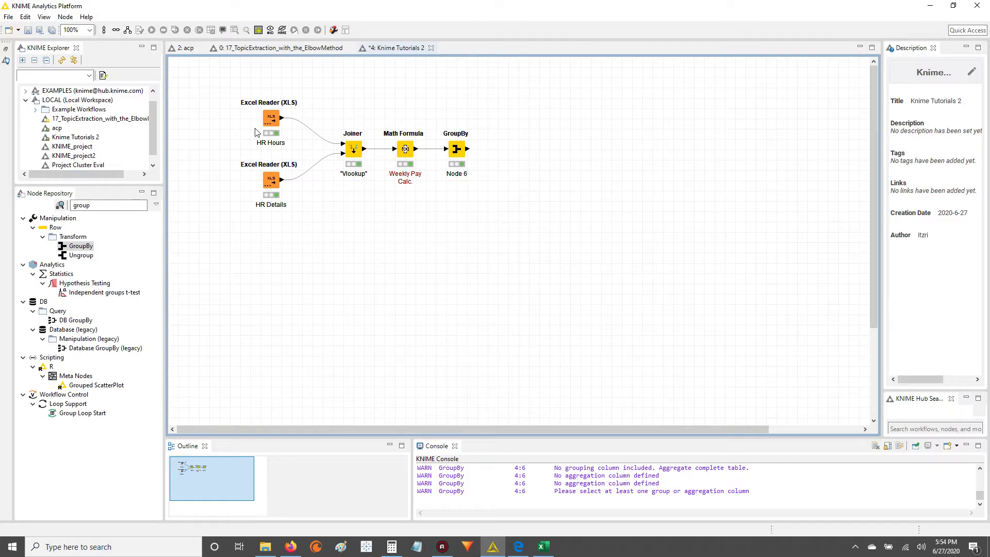
{"action": "left_click_drag", "start_coordinate": [214, 85], "coordinate": [353, 253]}
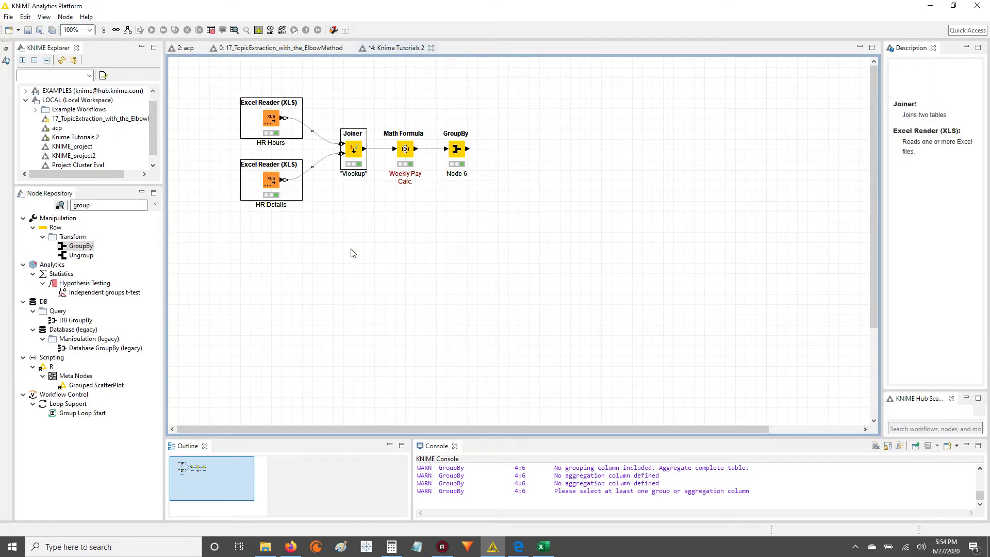
{"action": "left_click", "coordinate": [417, 288]}
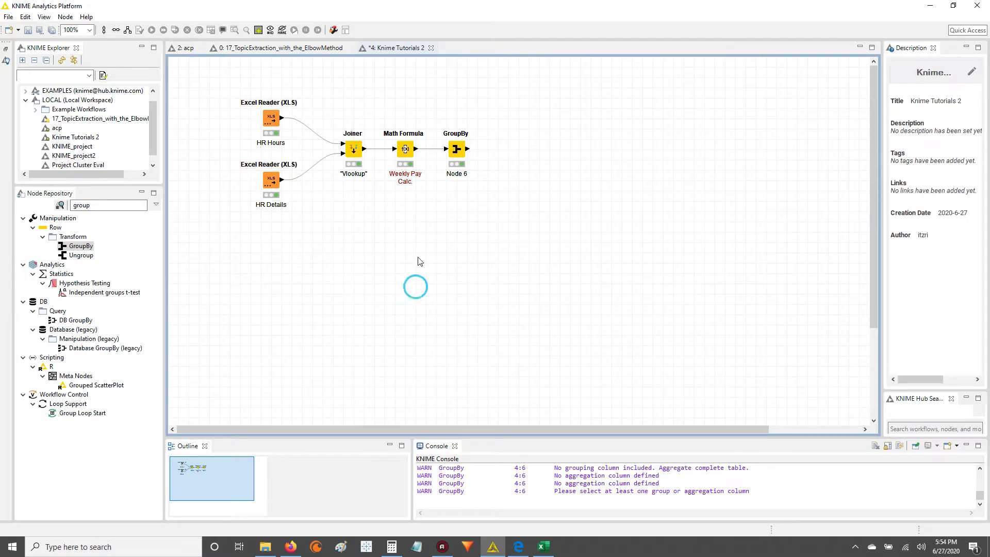
{"action": "left_click", "coordinate": [274, 118]}
{"action": "right_click", "coordinate": [273, 118]}
{"action": "left_click", "coordinate": [182, 105]}
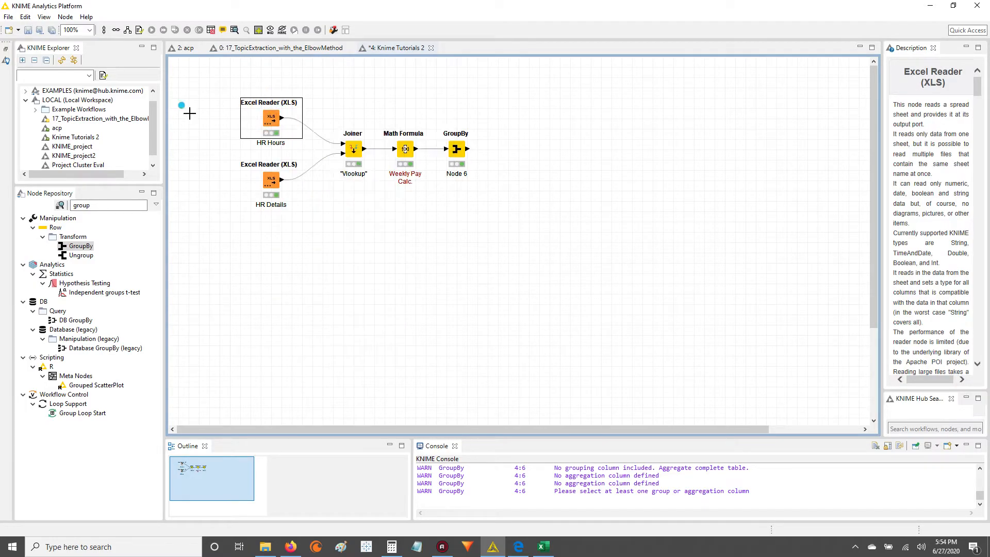
{"action": "right_click", "coordinate": [271, 118]}
{"action": "left_click", "coordinate": [213, 130]}
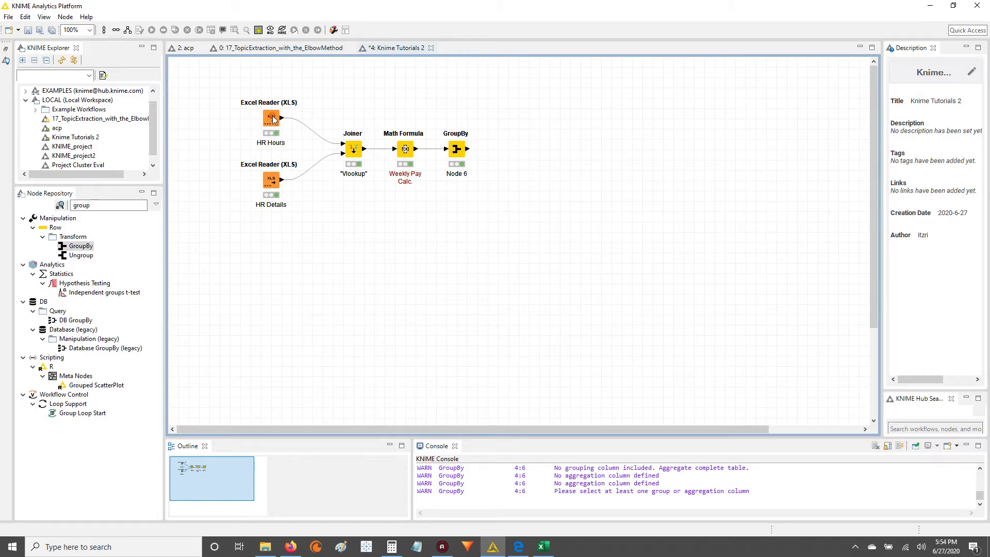
Reset the HR Hours Excel Reader node
{"action": "right_click", "coordinate": [273, 121]}
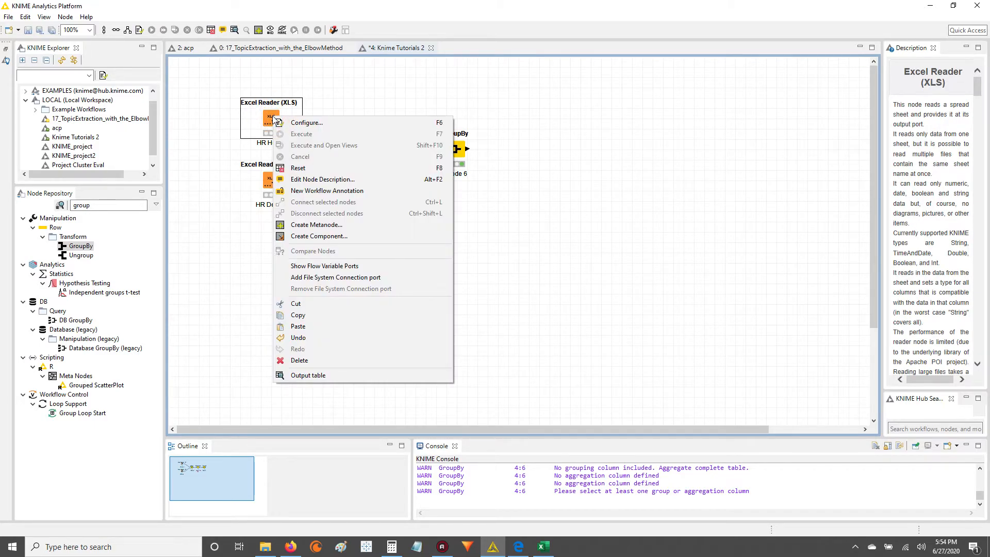
{"action": "left_click", "coordinate": [301, 170]}
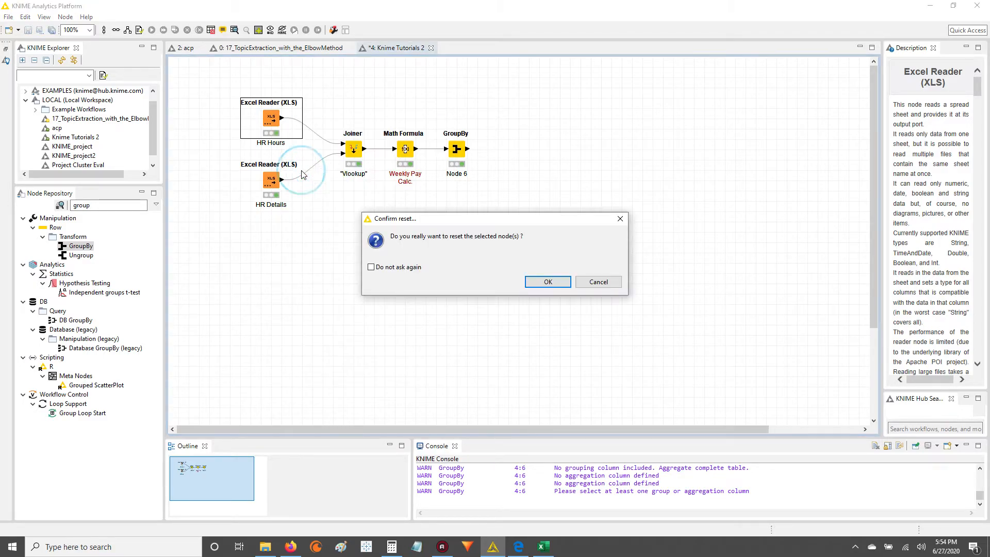
{"action": "left_click", "coordinate": [550, 279]}
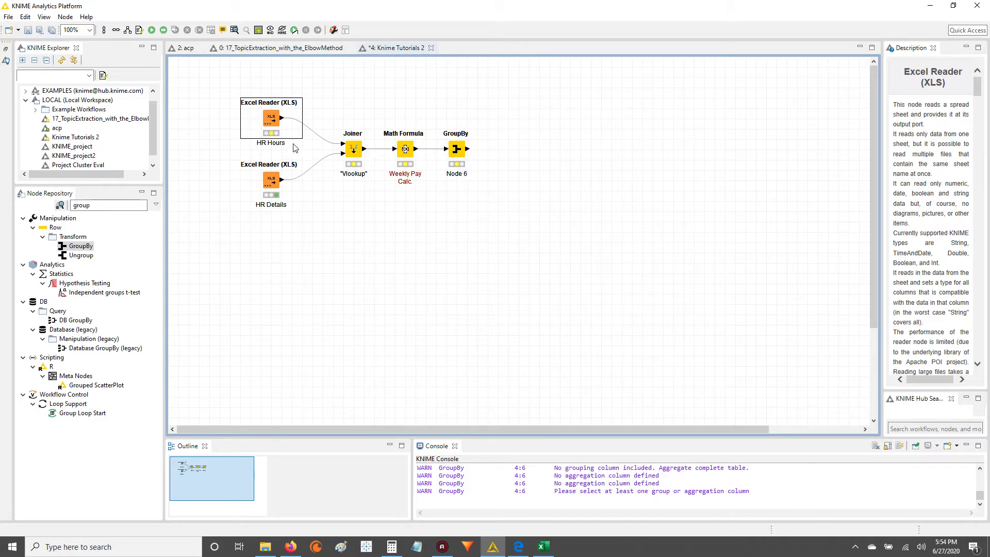
Refresh the data preview in the HR Hours Excel Reader's configuration and apply the settings
{"action": "double_click", "coordinate": [270, 120]}
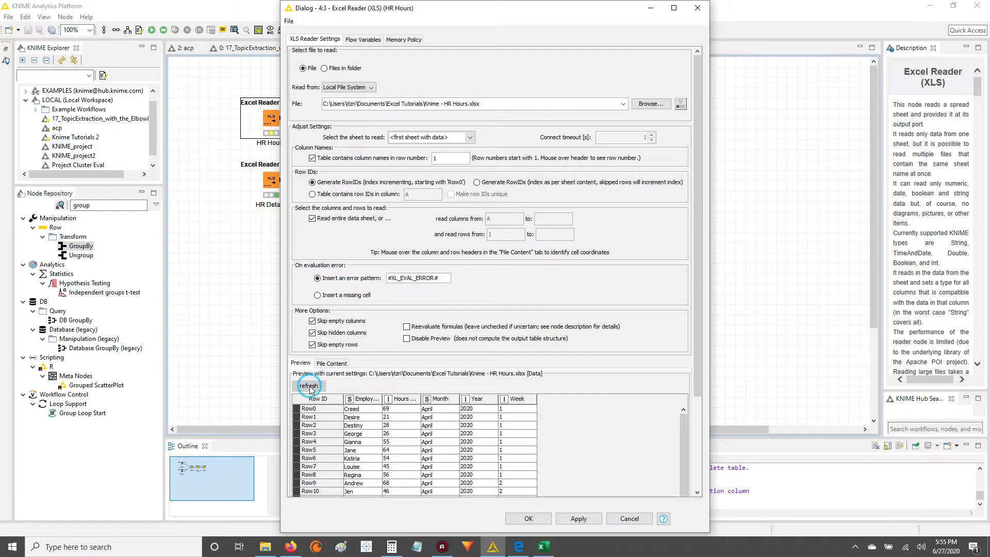
{"action": "left_click", "coordinate": [576, 518]}
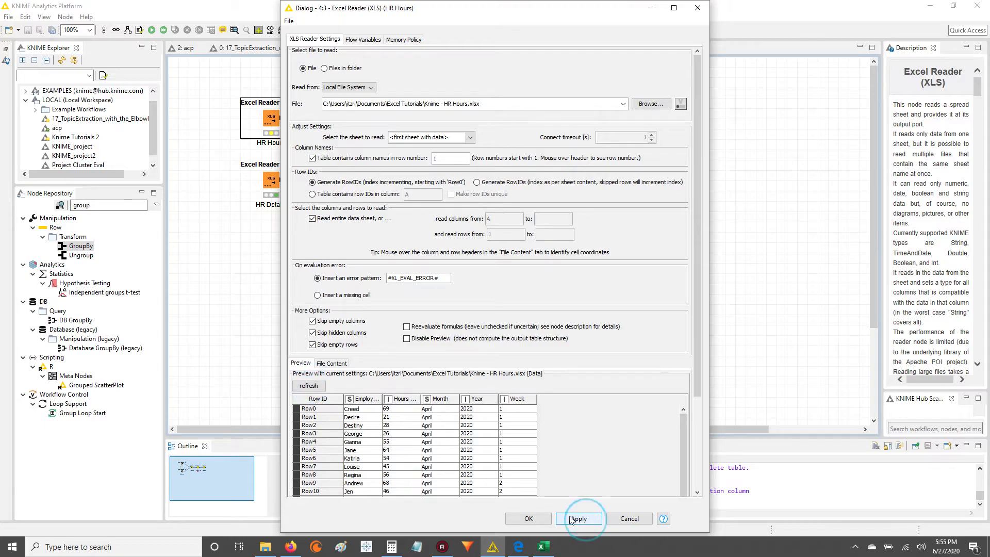
{"action": "left_click", "coordinate": [531, 519]}
{"action": "right_click", "coordinate": [268, 114]}
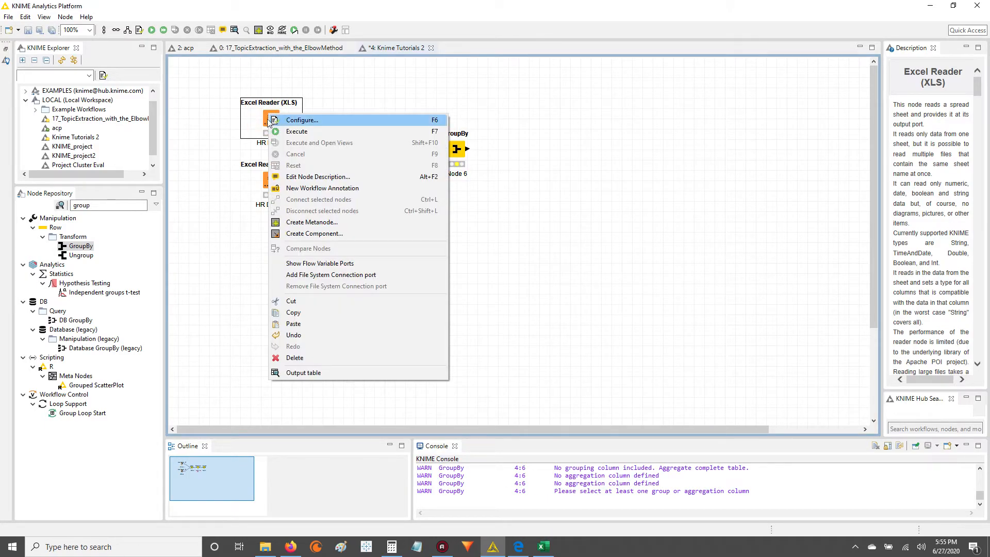
{"action": "left_click", "coordinate": [206, 114]}
{"action": "right_click", "coordinate": [271, 119]}
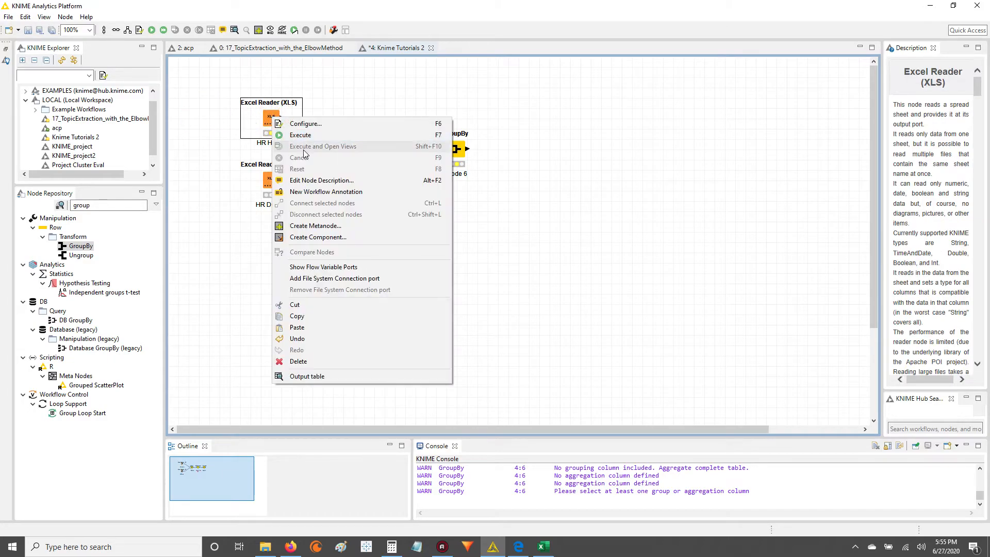
{"action": "left_click", "coordinate": [686, 309]}
{"action": "left_click", "coordinate": [462, 152]}
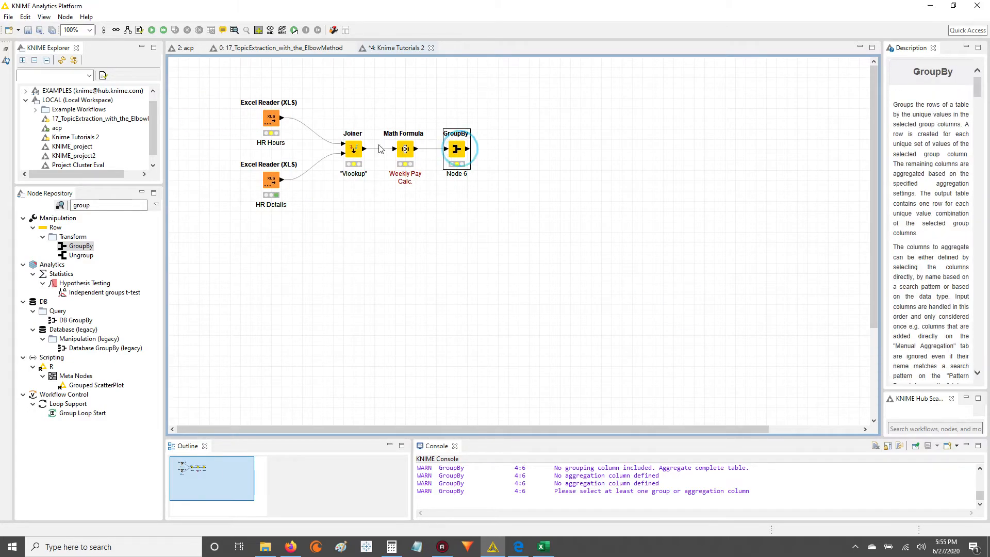
{"action": "left_click_drag", "start_coordinate": [242, 100], "coordinate": [541, 186]}
{"action": "left_click", "coordinate": [499, 293]}
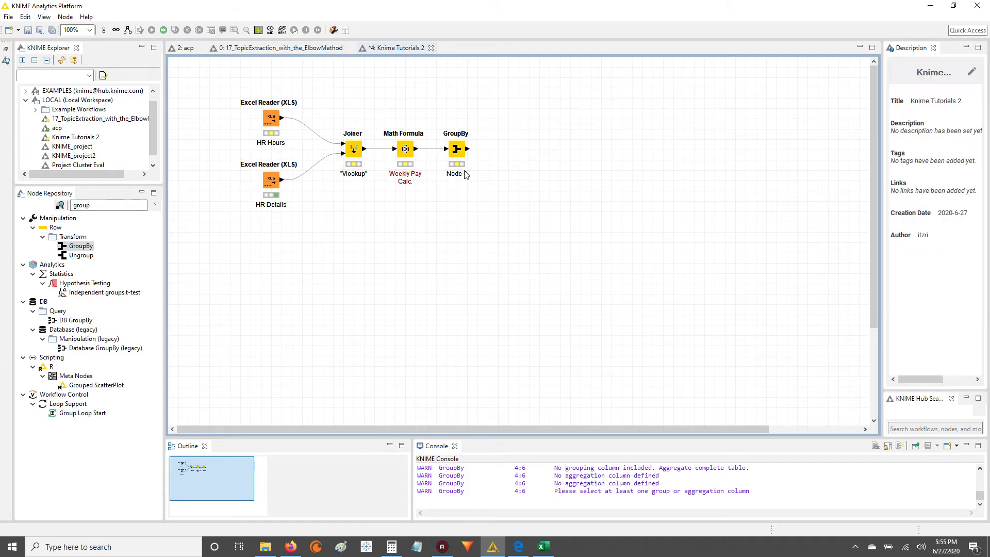
Execute the GroupBy node so that all the reset nodes before it run as well
{"action": "left_click", "coordinate": [456, 149]}
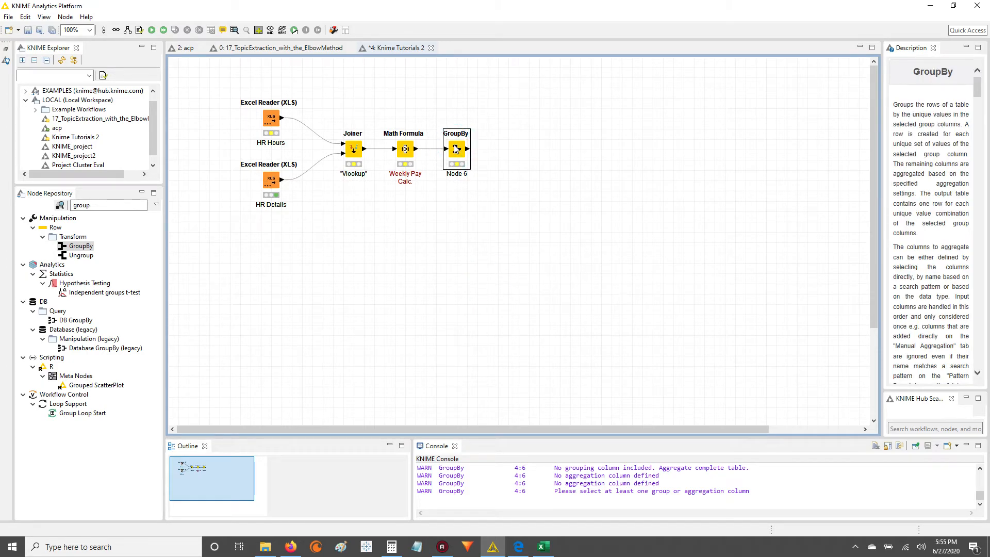
{"action": "right_click", "coordinate": [455, 150]}
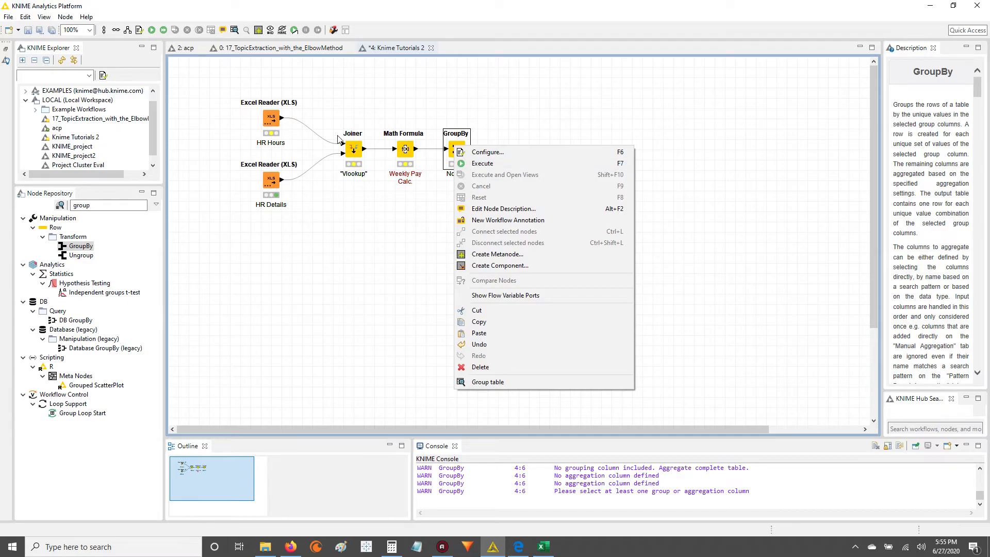
{"action": "left_click", "coordinate": [507, 163]}
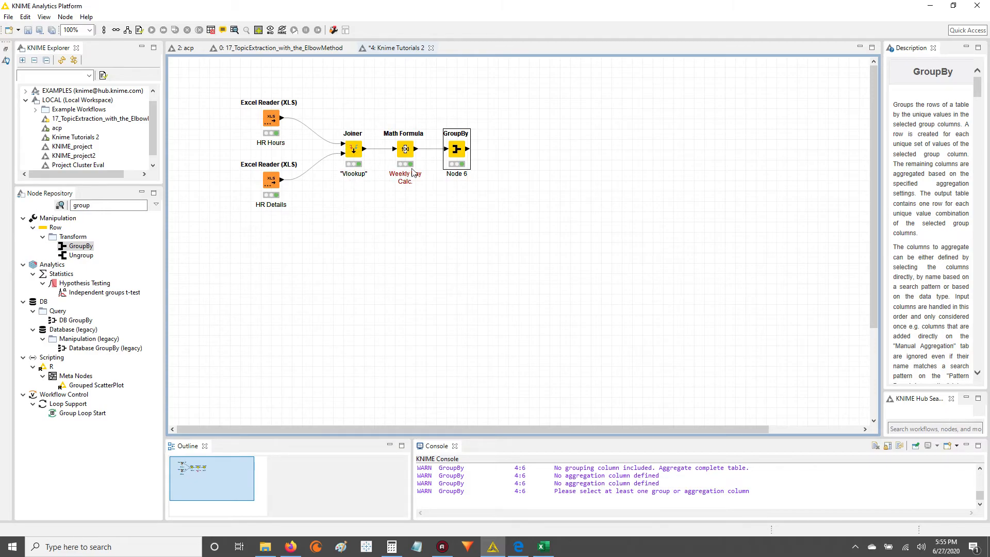
{"action": "right_click", "coordinate": [462, 153]}
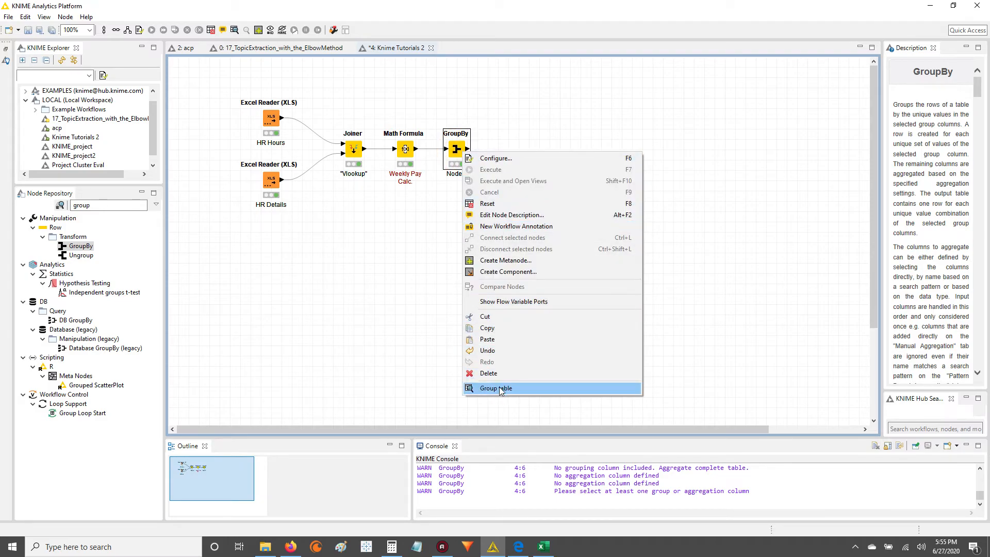
{"action": "left_click", "coordinate": [437, 170]}
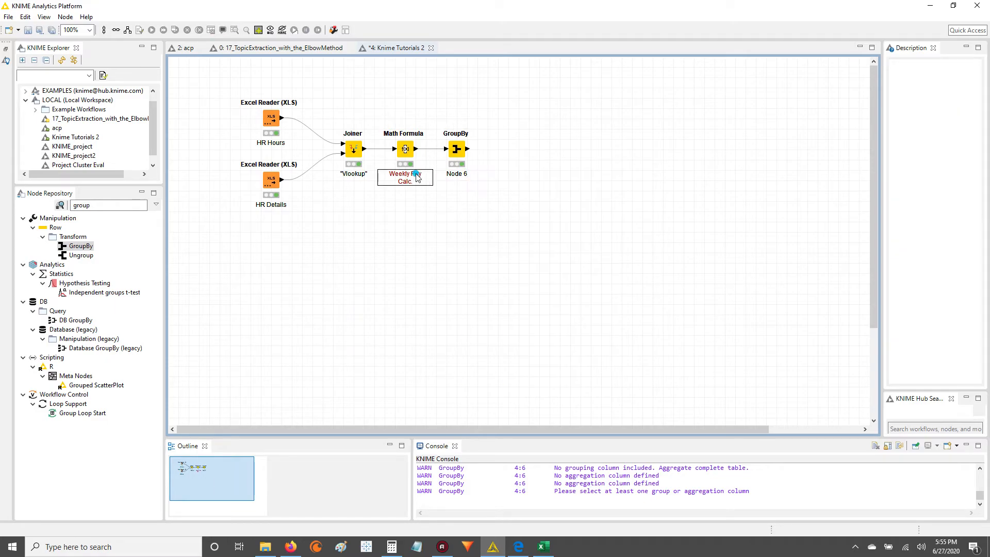
Examine the GroupBy node's output table of weekly pay per employee, month and year, widening the Weekly Pay column, and close it
{"action": "right_click", "coordinate": [455, 149]}
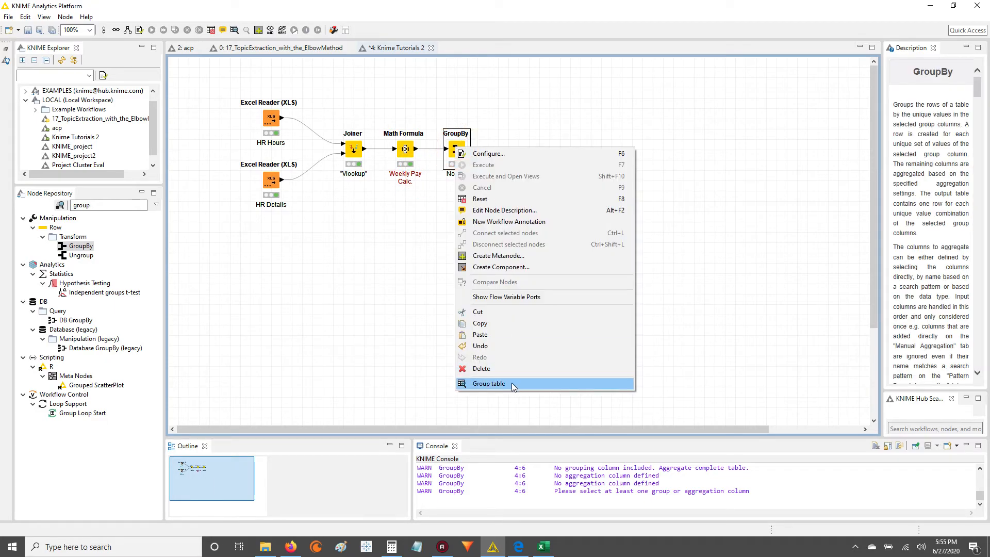
{"action": "left_click", "coordinate": [489, 384]}
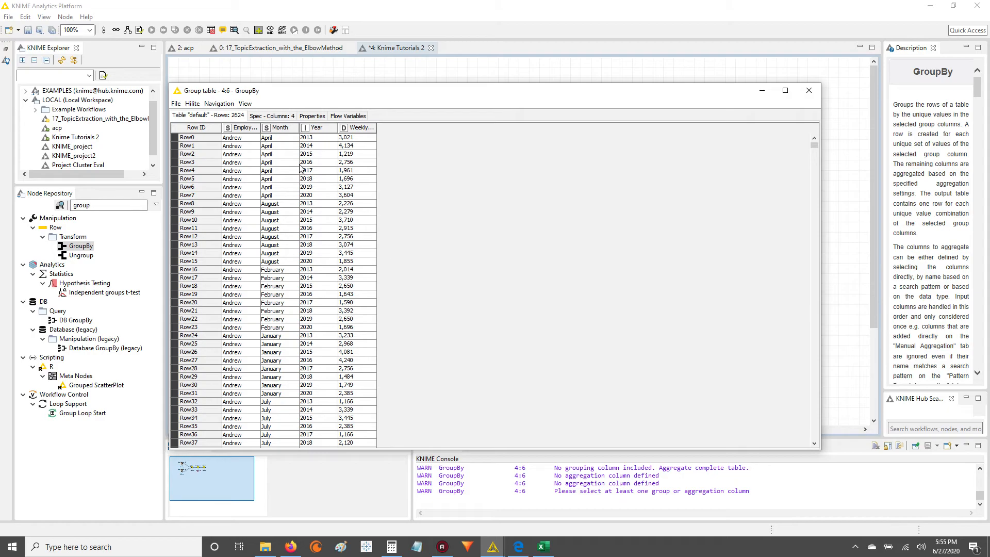
{"action": "mouse_move", "coordinate": [237, 139]}
{"action": "left_mouse_down"}
{"action": "mouse_move", "coordinate": [365, 142]}
{"action": "mouse_move", "coordinate": [372, 155]}
{"action": "mouse_move", "coordinate": [423, 134]}
{"action": "left_mouse_up"}
{"action": "left_click_drag", "start_coordinate": [242, 148], "coordinate": [418, 196]}
{"action": "left_click", "coordinate": [225, 187]}
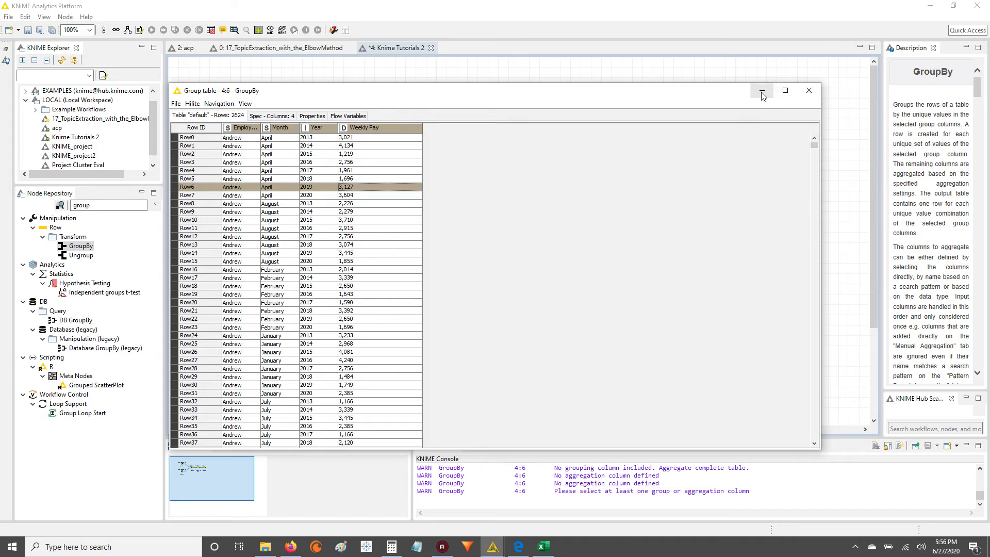
{"action": "left_click", "coordinate": [808, 91]}
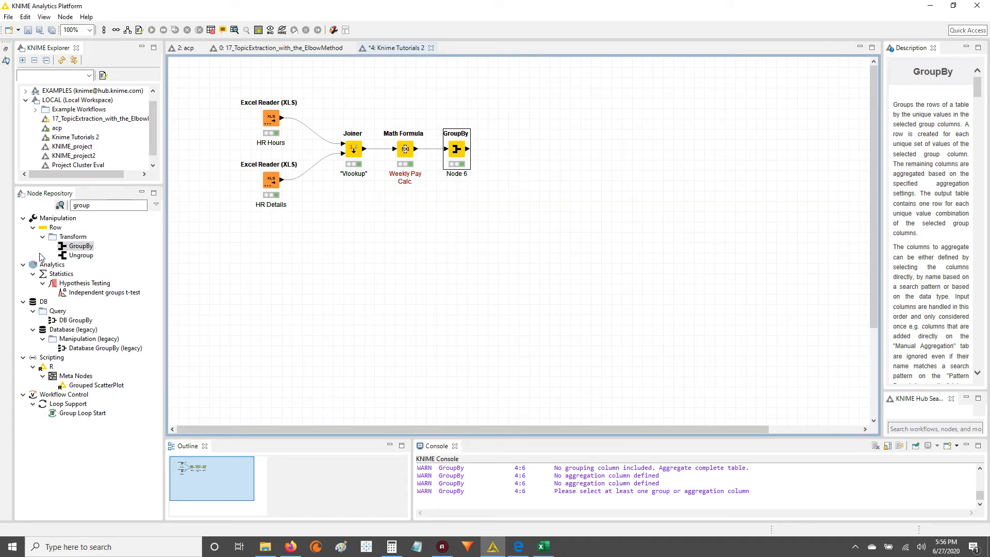
Review the group columns and the Weekly Pay aggregation in the GroupBy node's configuration, and close it without altering the settings
{"action": "double_click", "coordinate": [457, 149]}
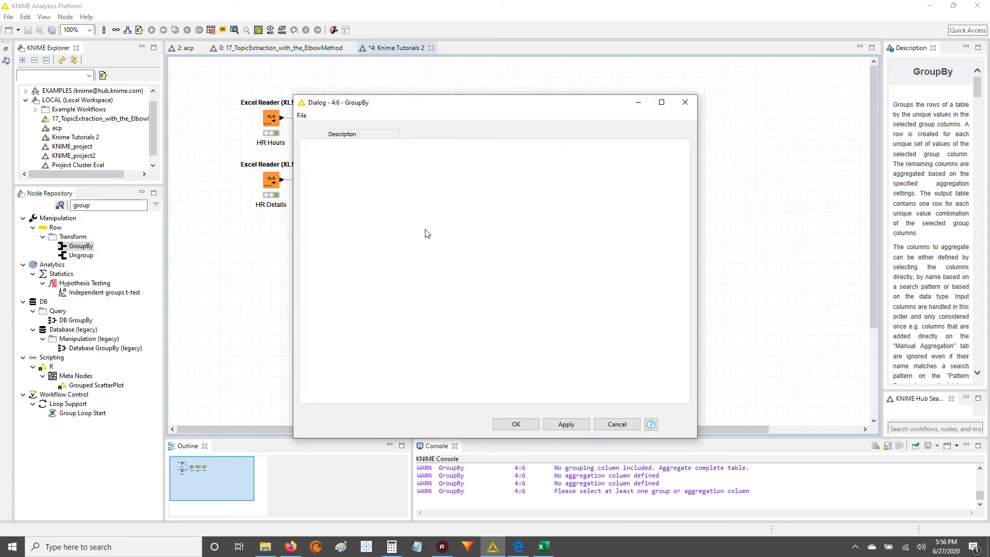
{"action": "left_click", "coordinate": [315, 149]}
{"action": "left_click_drag", "start_coordinate": [550, 196], "coordinate": [551, 214]}
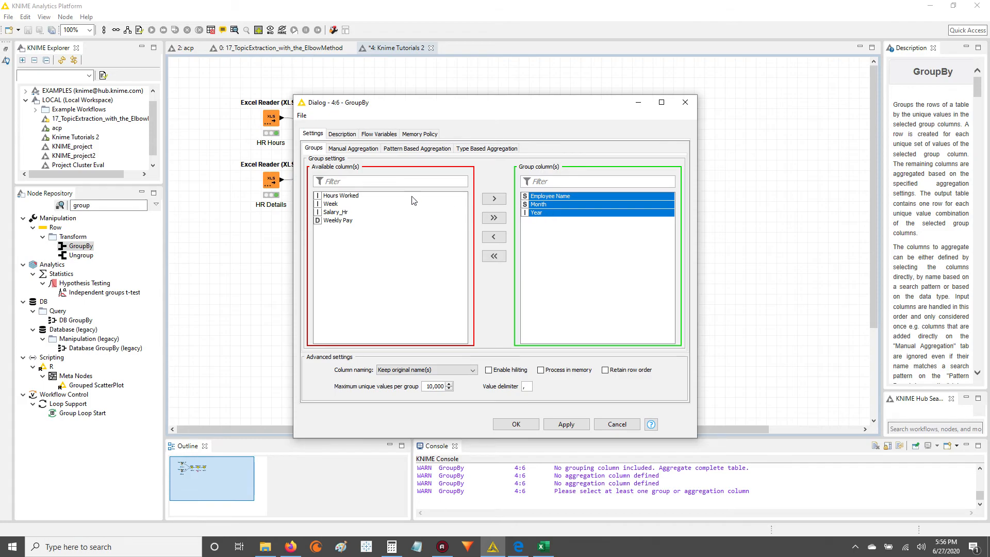
{"action": "left_click", "coordinate": [353, 150]}
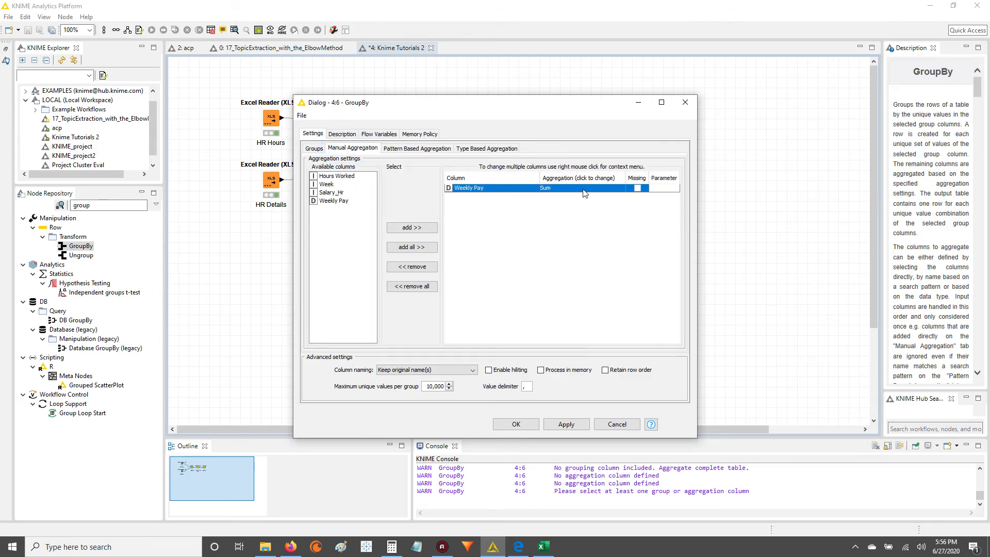
{"action": "left_click", "coordinate": [515, 423]}
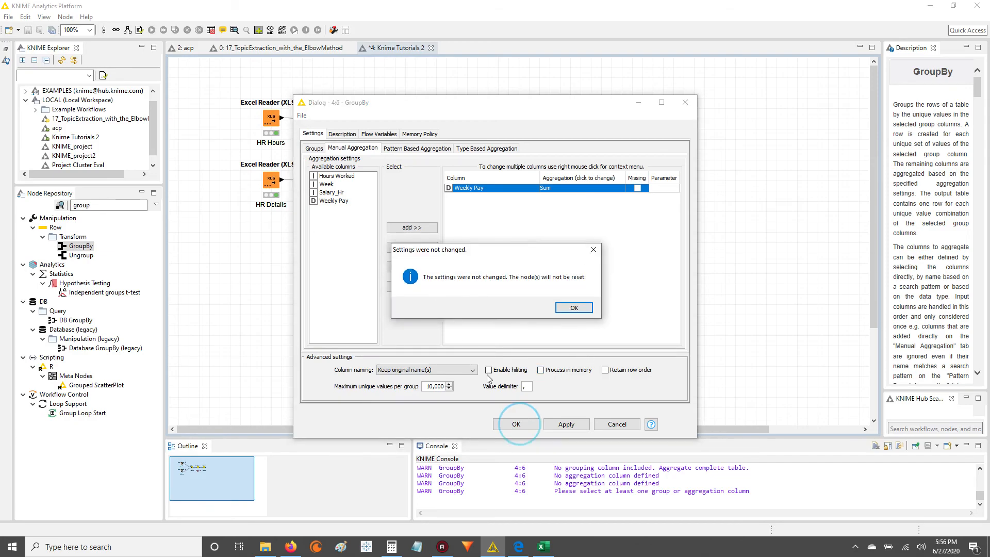
{"action": "left_click", "coordinate": [576, 312]}
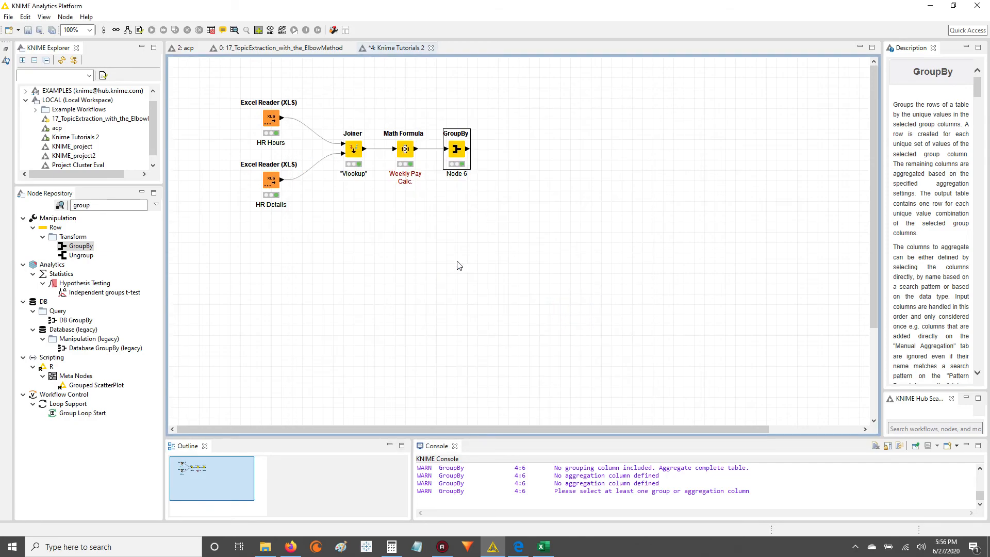